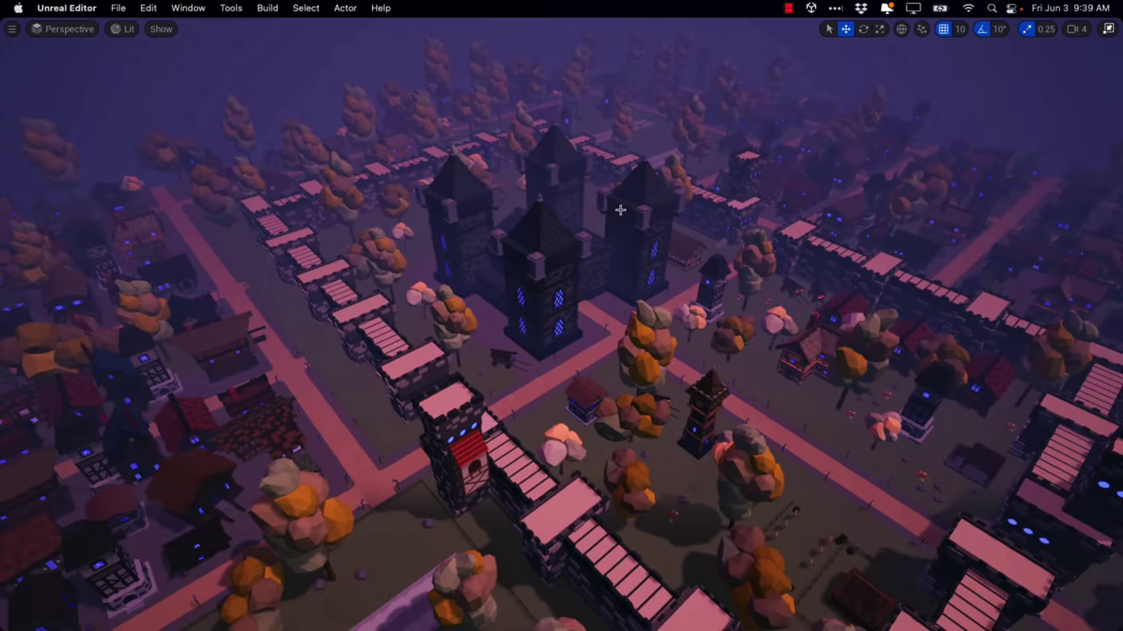
# On the Humble Bundle page, cycle through the 6-item and 16-item tiers, ending on the 2-item tier at CA$1.28.
pyautogui.hotkey('ctrl', 'Left')
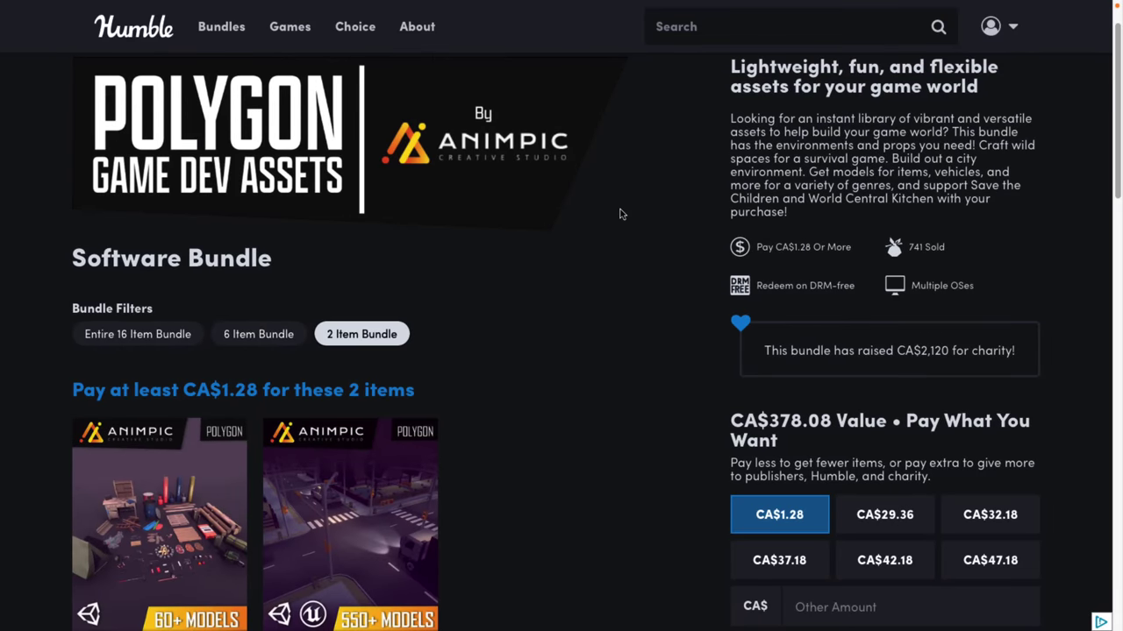
pyautogui.scroll(-5, 621, 211)
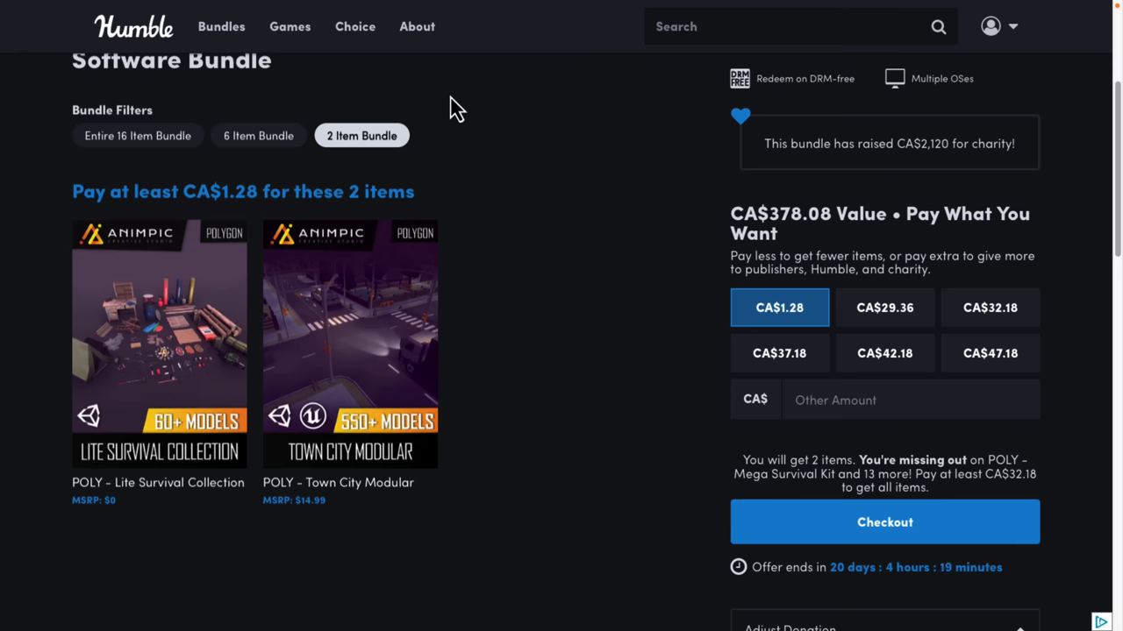
pyautogui.click(271, 138)
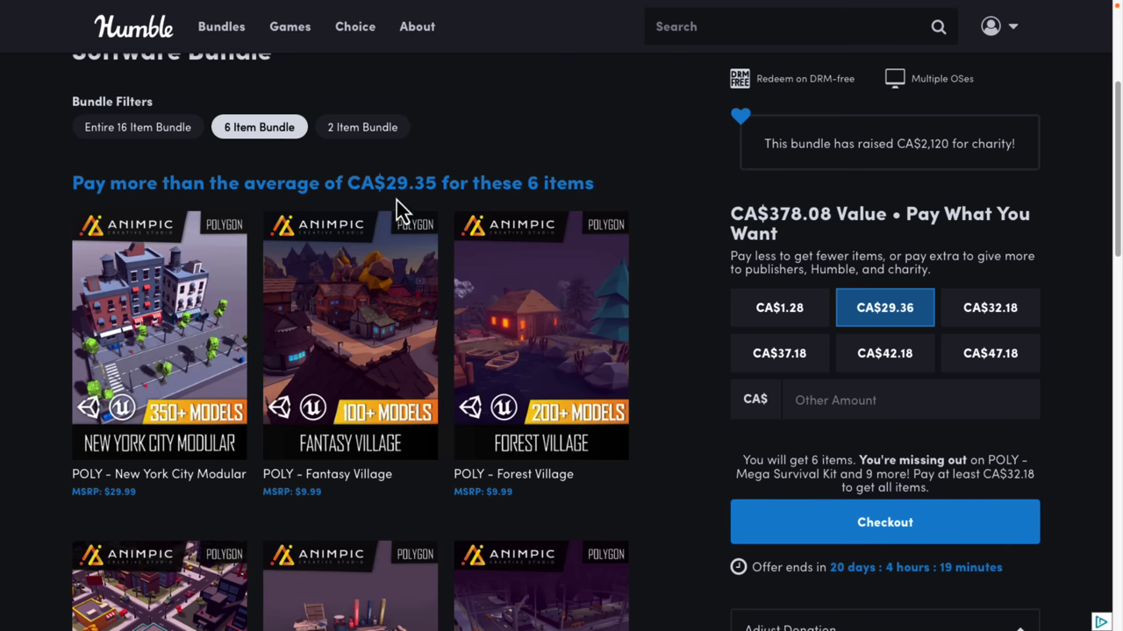
pyautogui.click(153, 132)
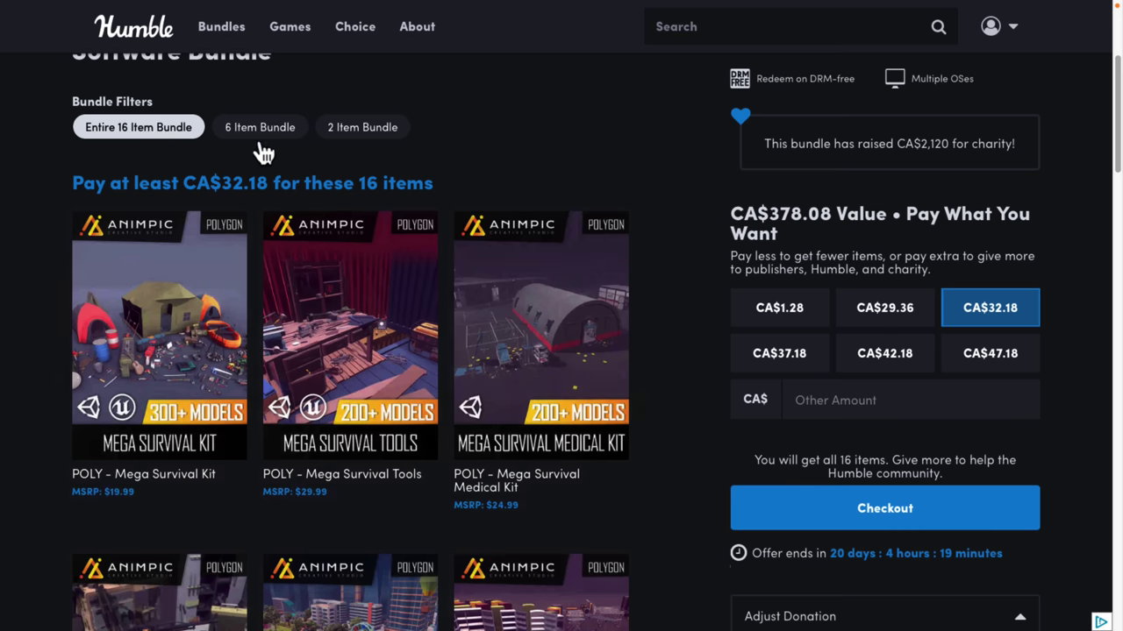
pyautogui.click(369, 134)
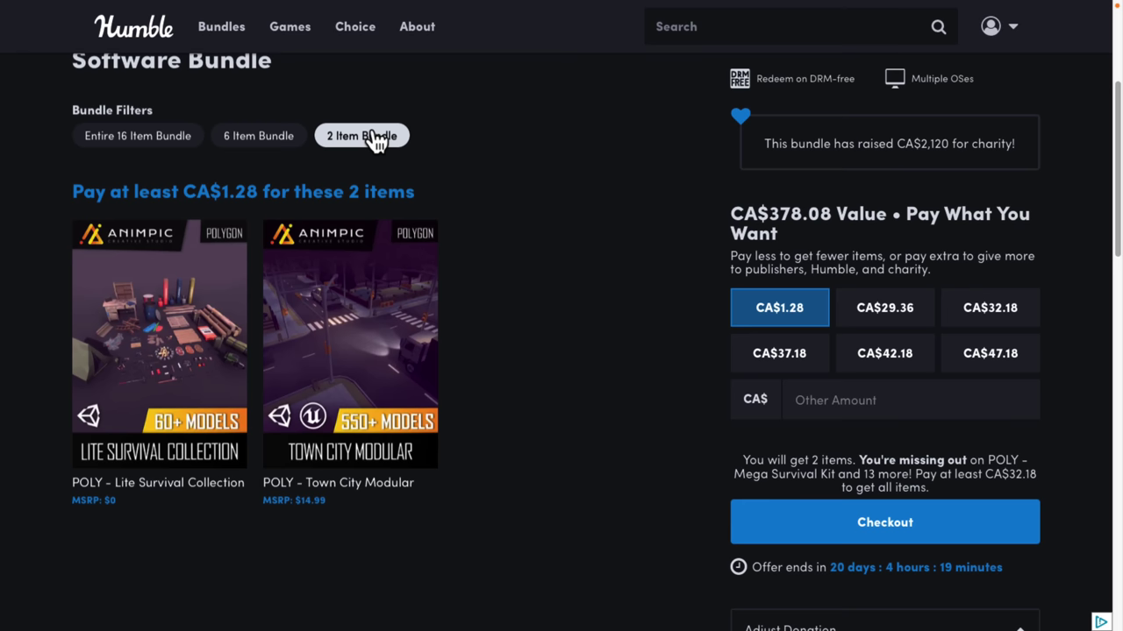
# View the Town City Modular pack's details card, then close it.
pyautogui.scroll(-1, 351, 351)
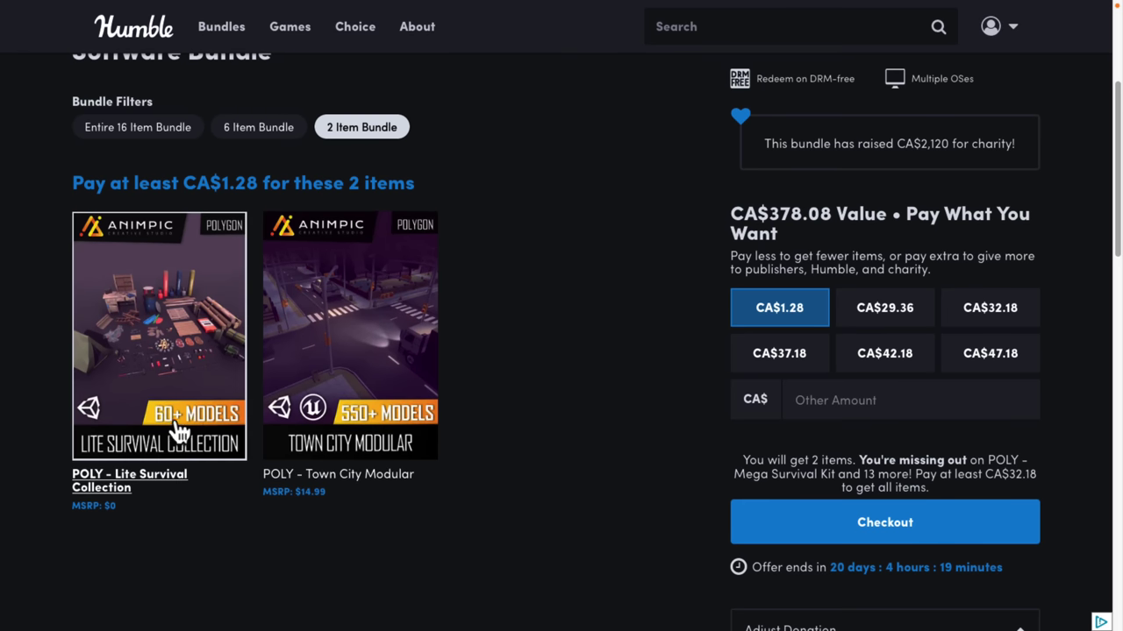
pyautogui.click(363, 325)
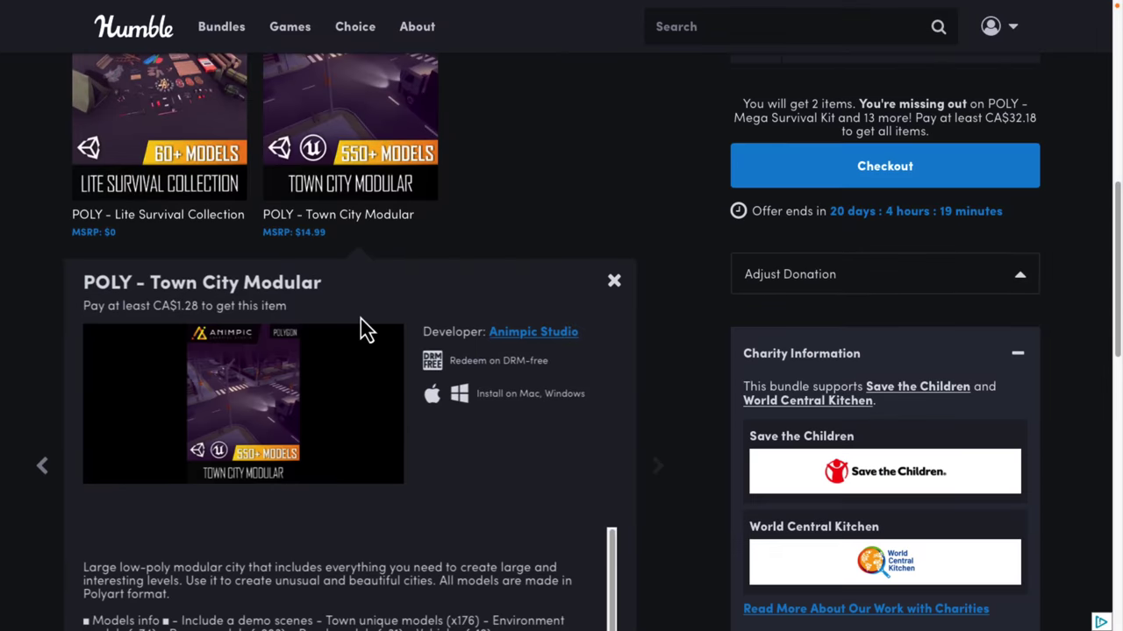
pyautogui.click(614, 281)
pyautogui.scroll(1, 550, 260)
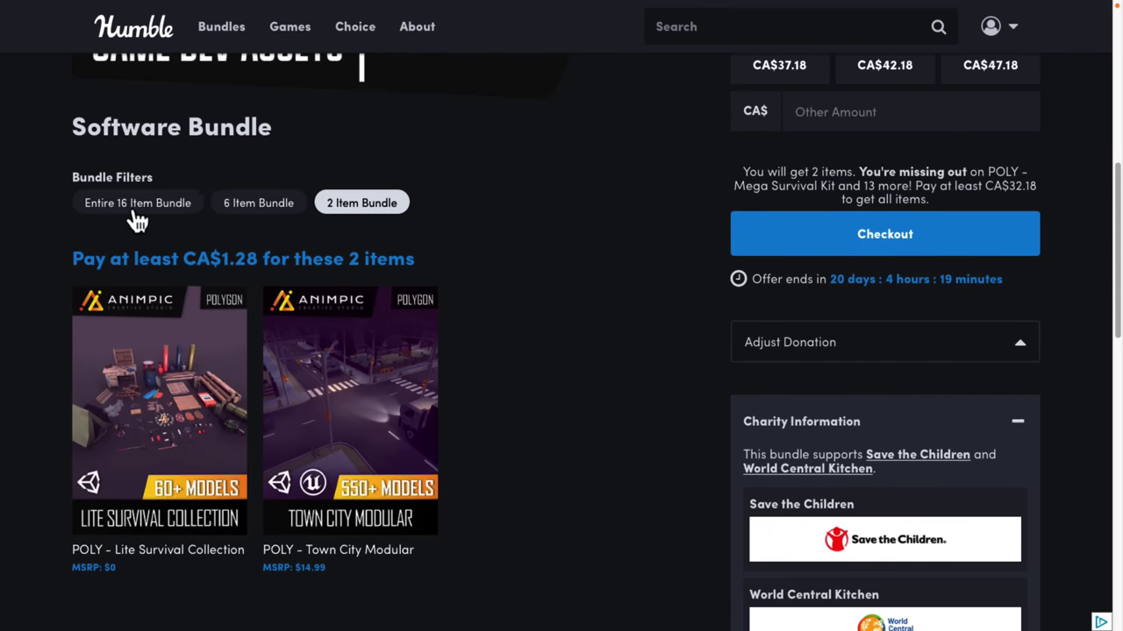
# Select the Entire 16 Item Bundle tier at CA$32.18 and browse its first packs.
pyautogui.click(138, 202)
pyautogui.scroll(-4, 138, 221)
pyautogui.scroll(3, 138, 221)
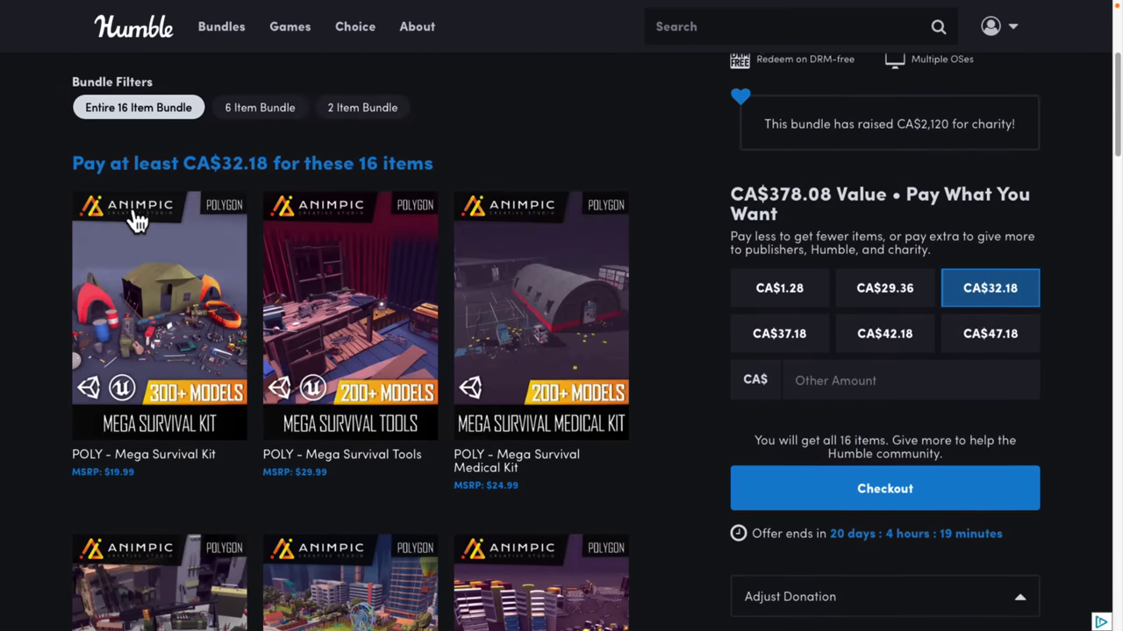
pyautogui.scroll(-1, 137, 221)
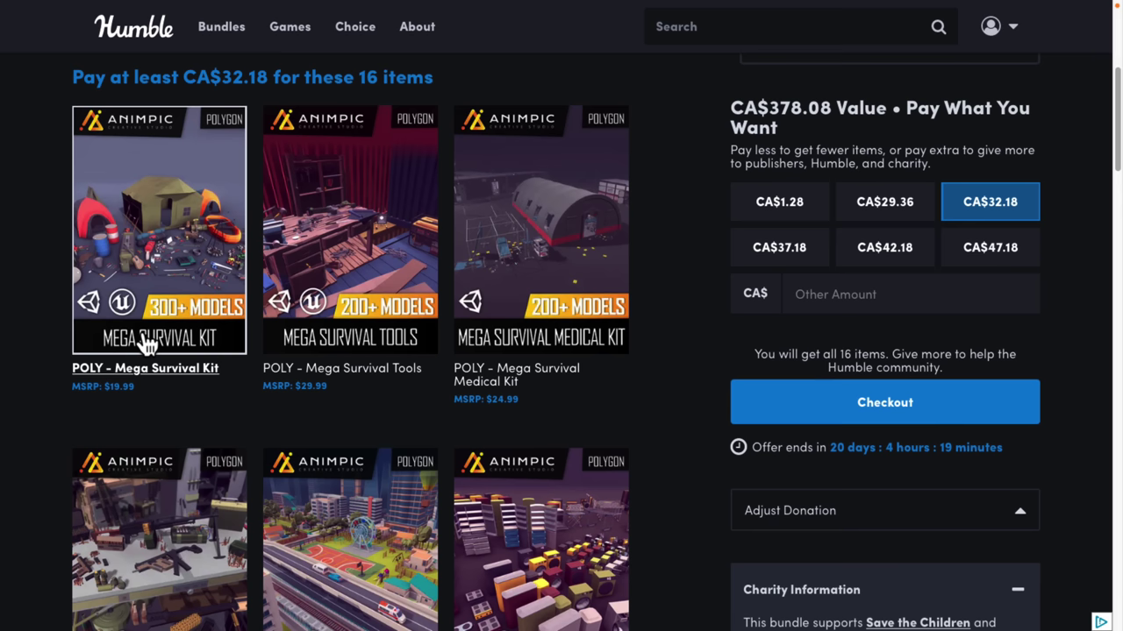
pyautogui.scroll(-1, 367, 325)
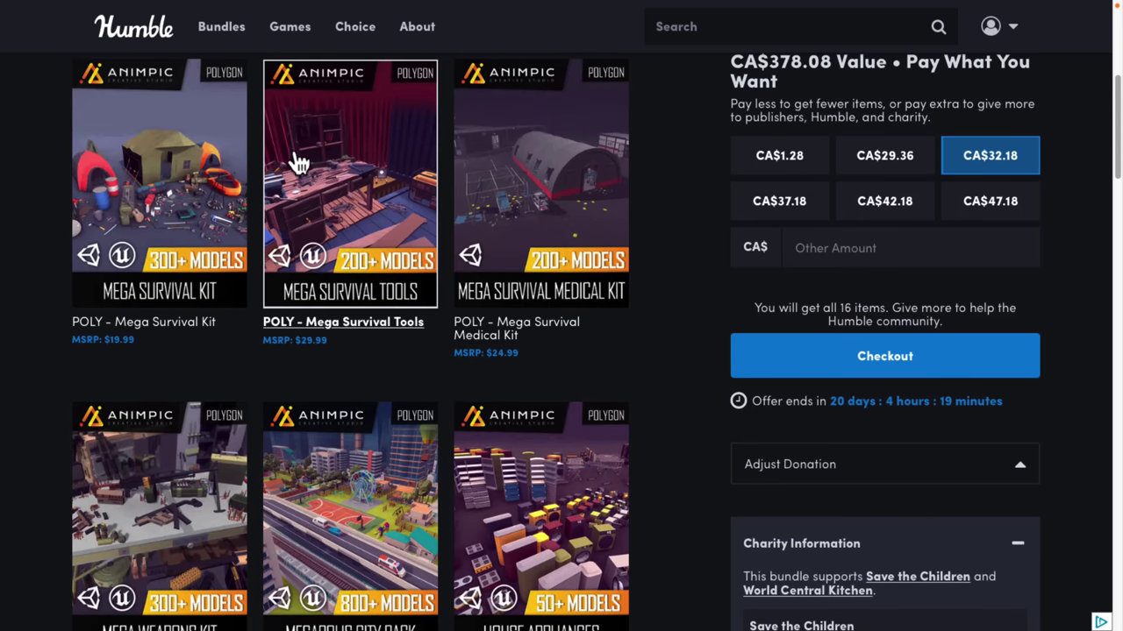
pyautogui.scroll(-1, 416, 250)
pyautogui.scroll(-3, 416, 249)
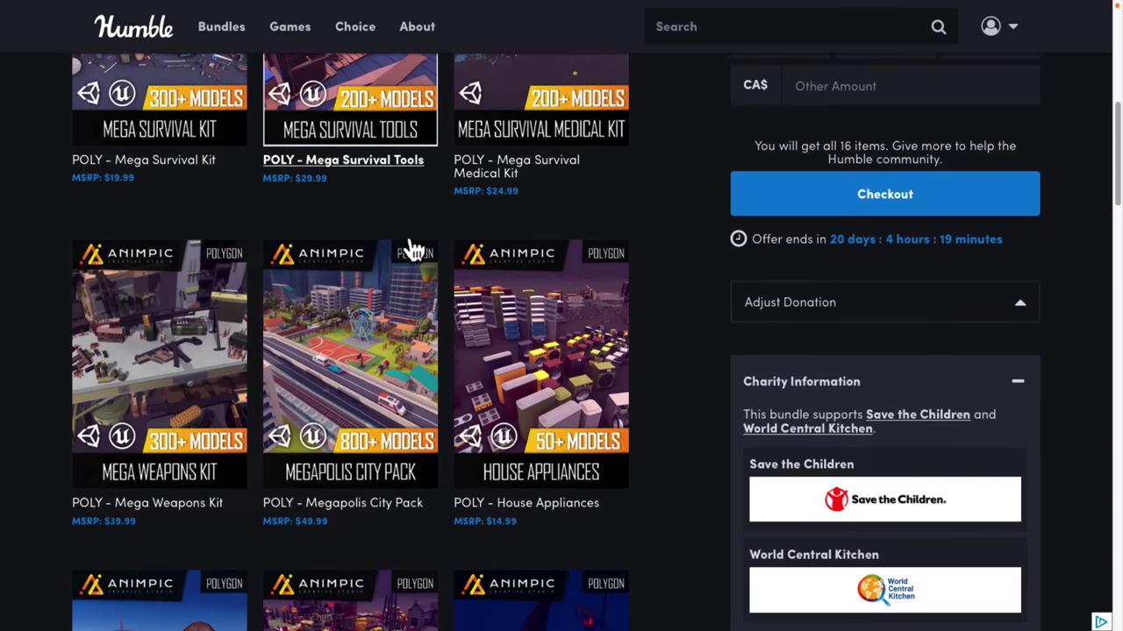
pyautogui.scroll(-2, 413, 248)
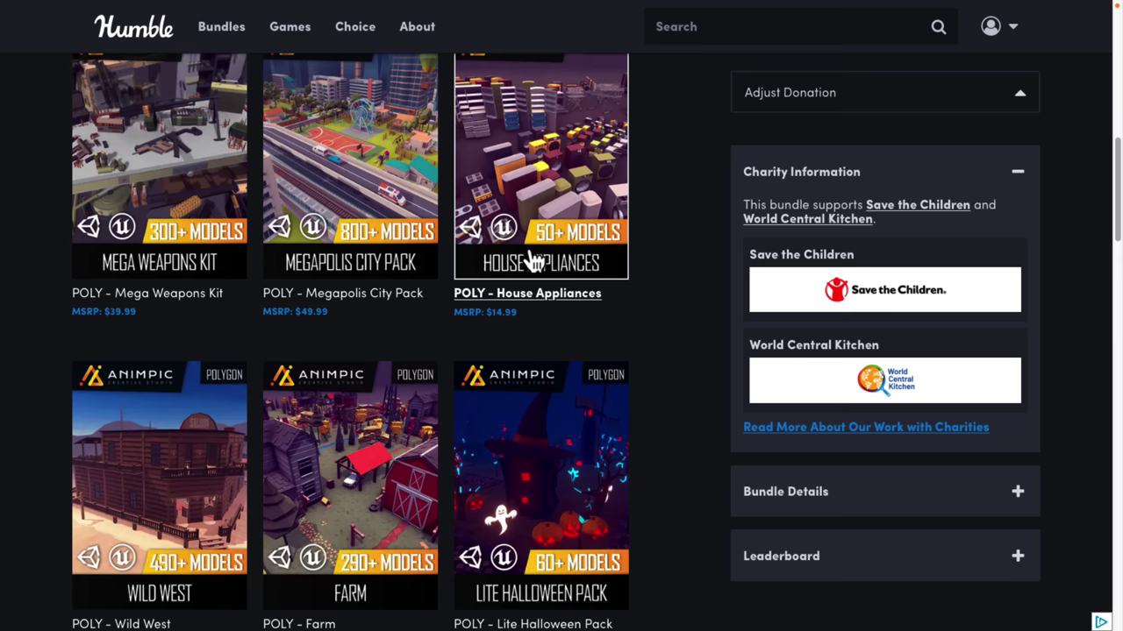
# Scroll down through the remaining packs of the 16-item bundle.
pyautogui.scroll(-2, 583, 206)
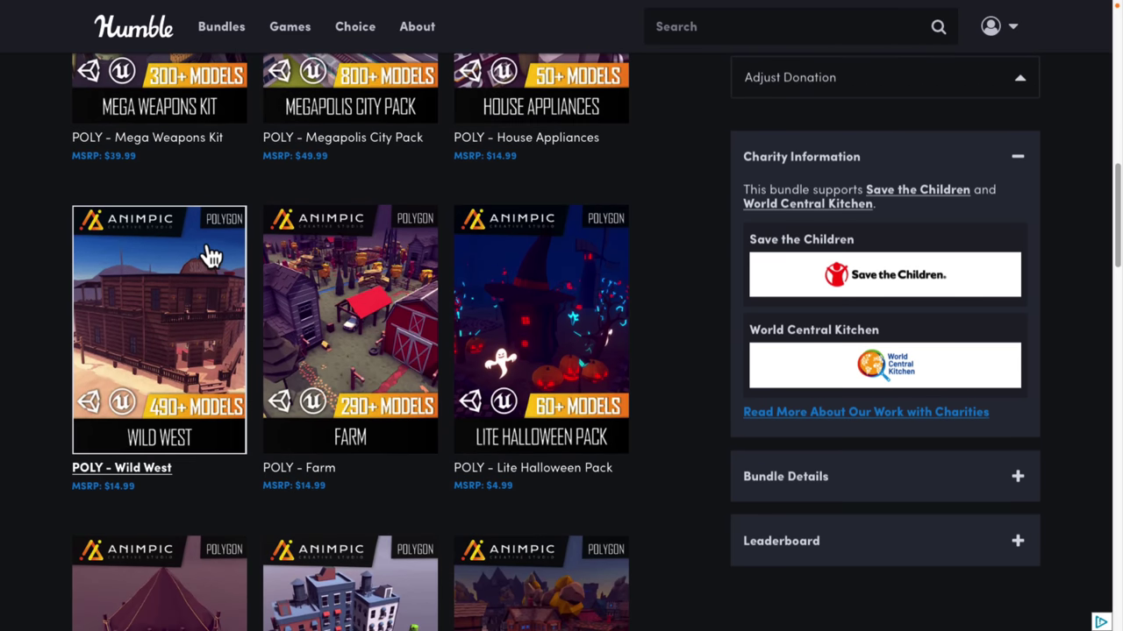
pyautogui.scroll(-2, 453, 281)
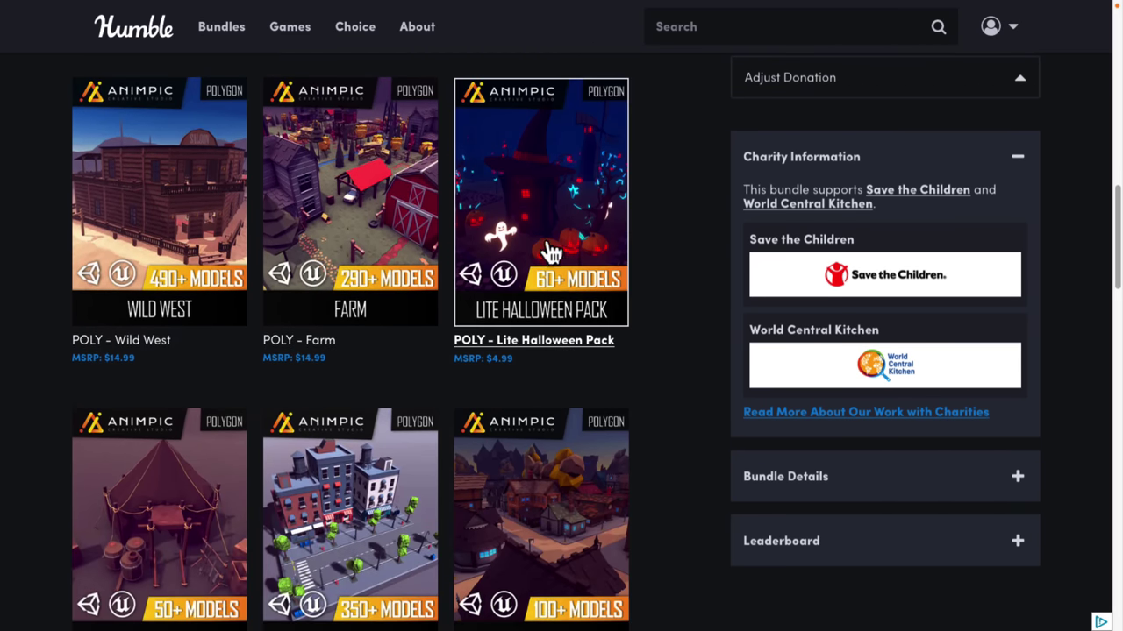
pyautogui.scroll(-2, 541, 247)
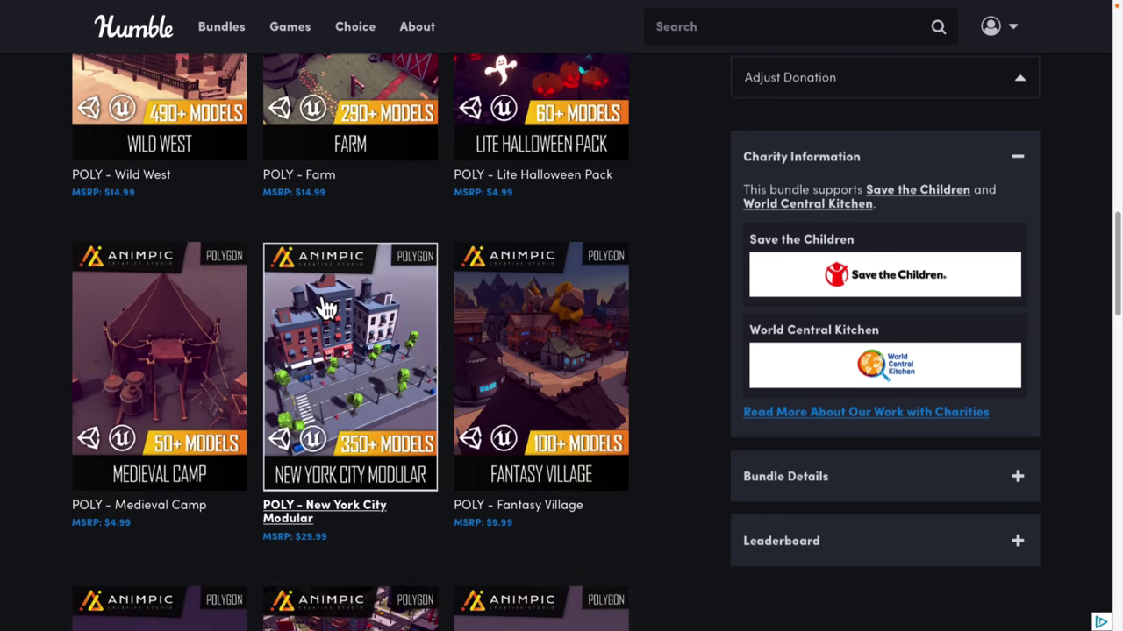
pyautogui.scroll(-2, 324, 307)
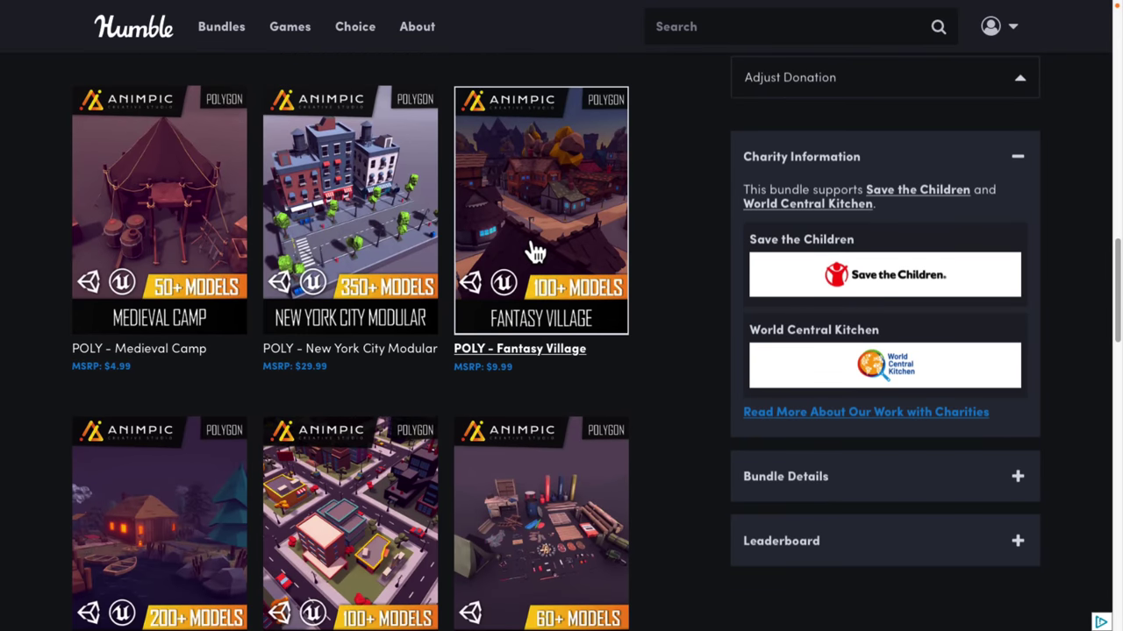
pyautogui.scroll(-2, 535, 253)
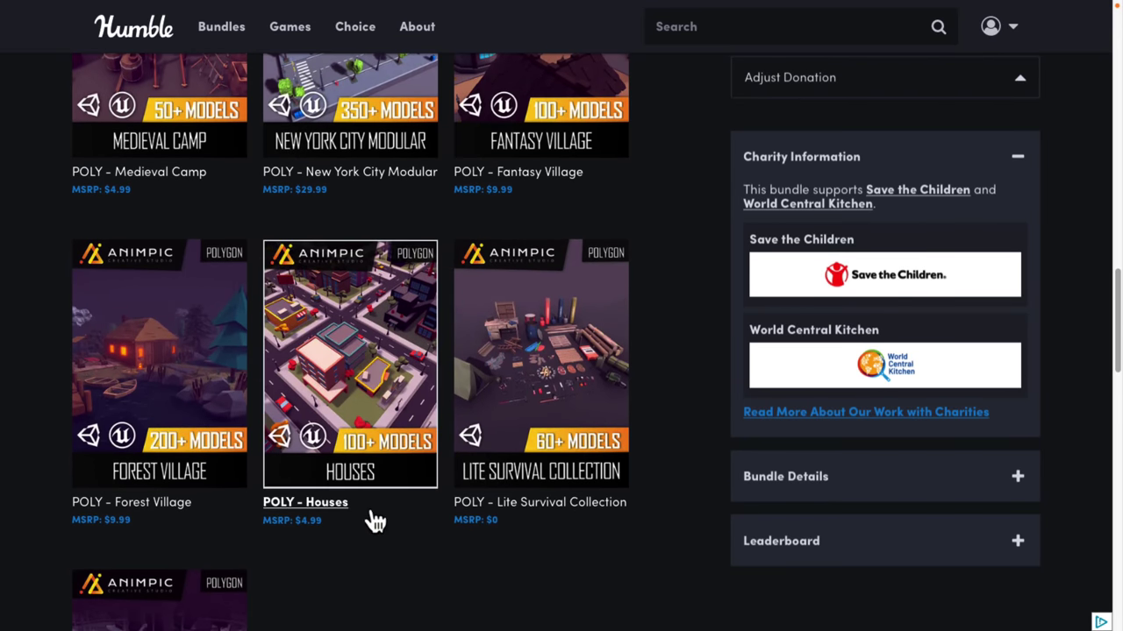
pyautogui.scroll(-2, 371, 518)
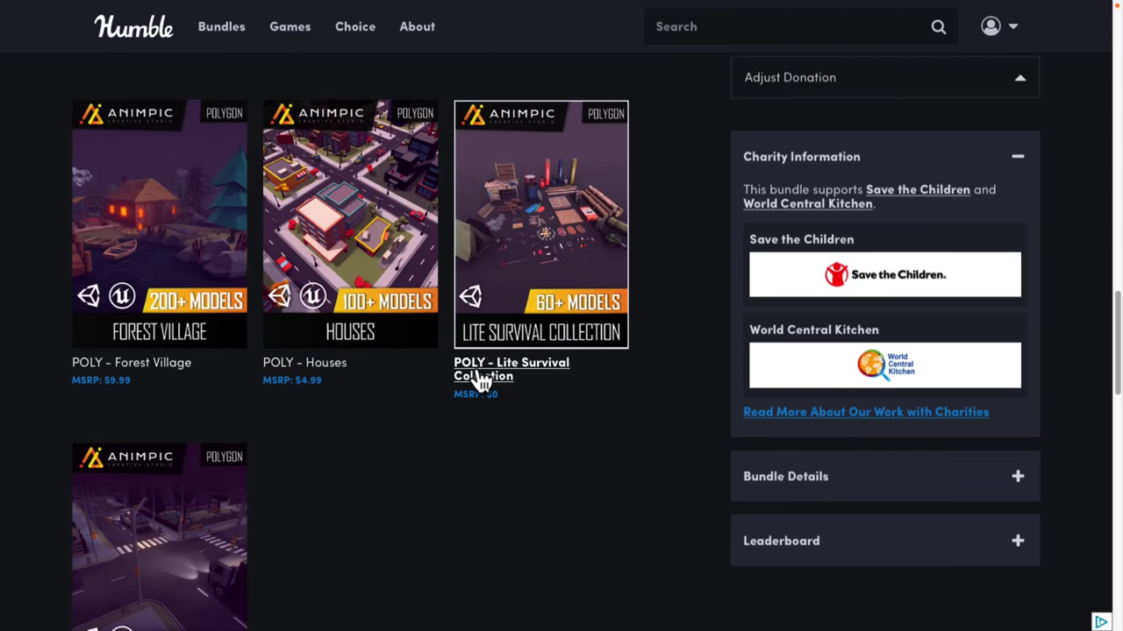
pyautogui.scroll(6, 478, 380)
pyautogui.scroll(2, 480, 381)
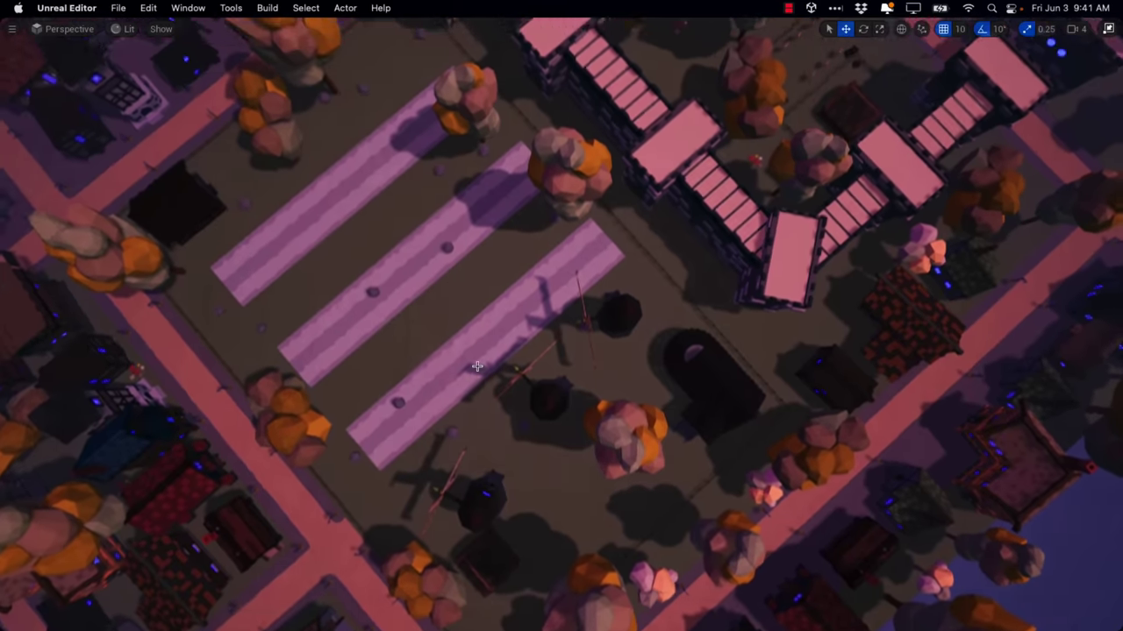
# Bring up the POLY packs download list and highlight the 213.2 MB file size.
pyautogui.hotkey('ctrl', 'Up')
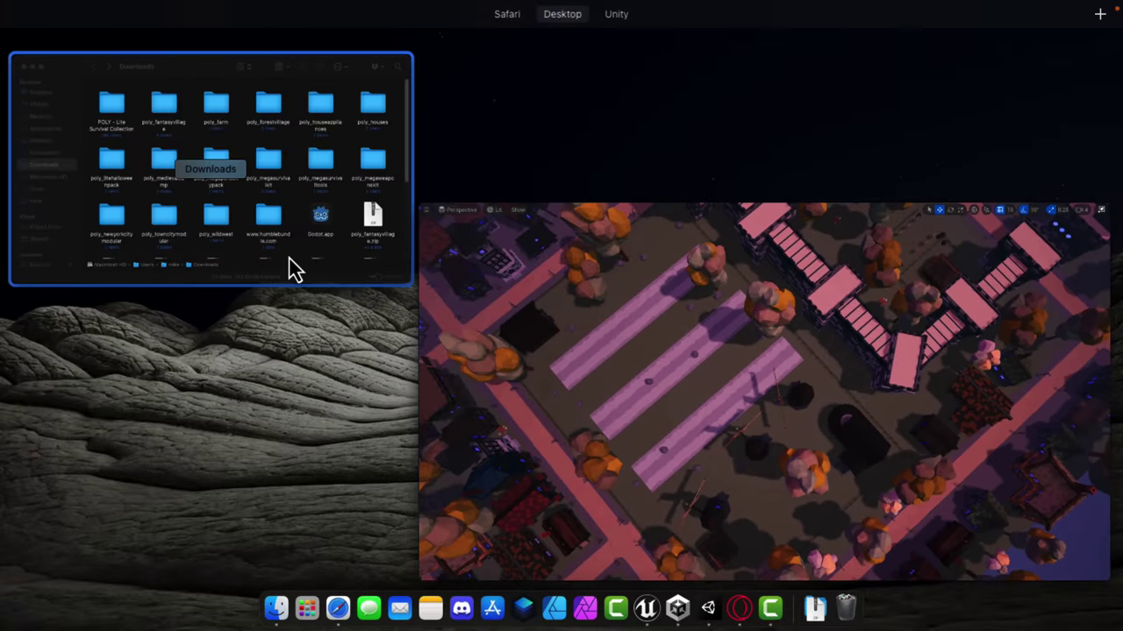
pyautogui.click(288, 268)
pyautogui.scroll(-5, 642, 201)
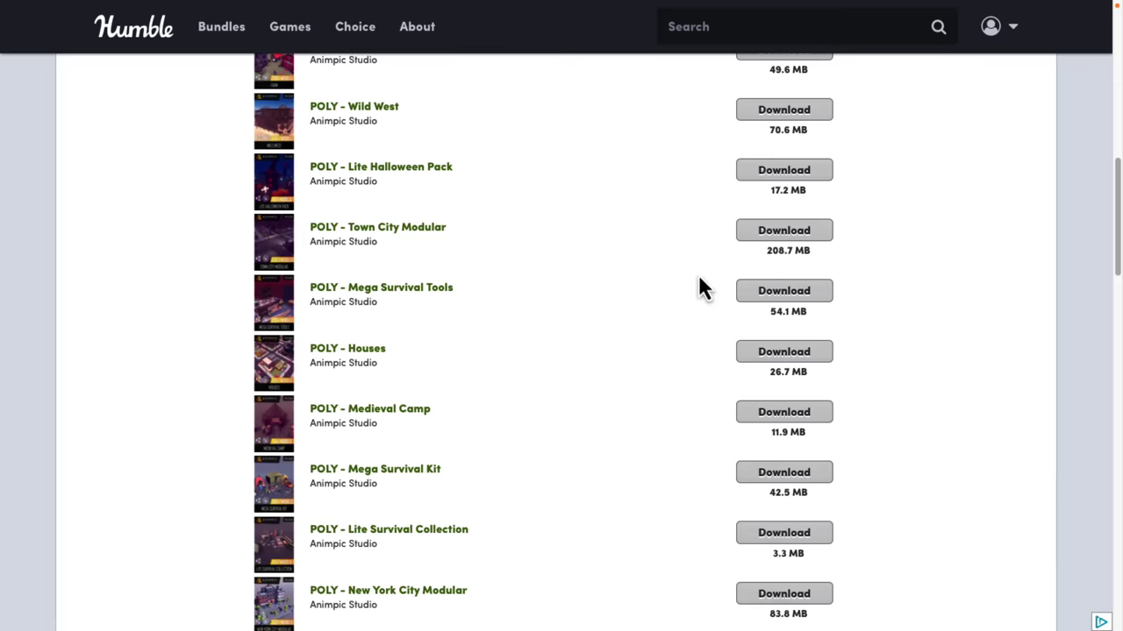
pyautogui.scroll(10, 637, 369)
pyautogui.scroll(-5, 638, 368)
pyautogui.scroll(-3, 638, 369)
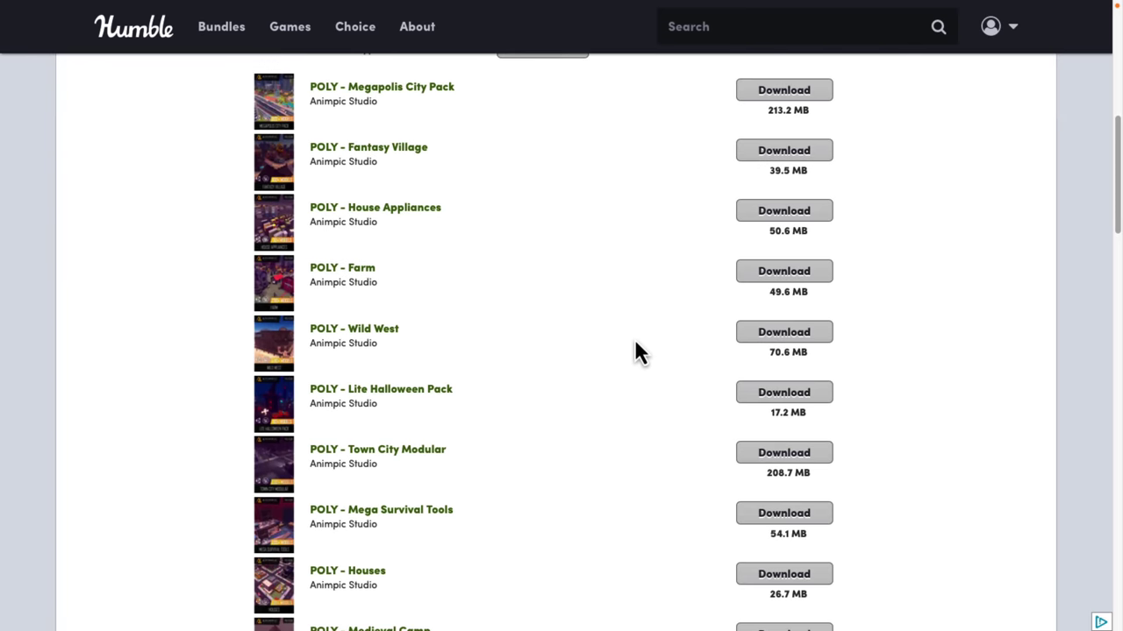
pyautogui.doubleClick(775, 111)
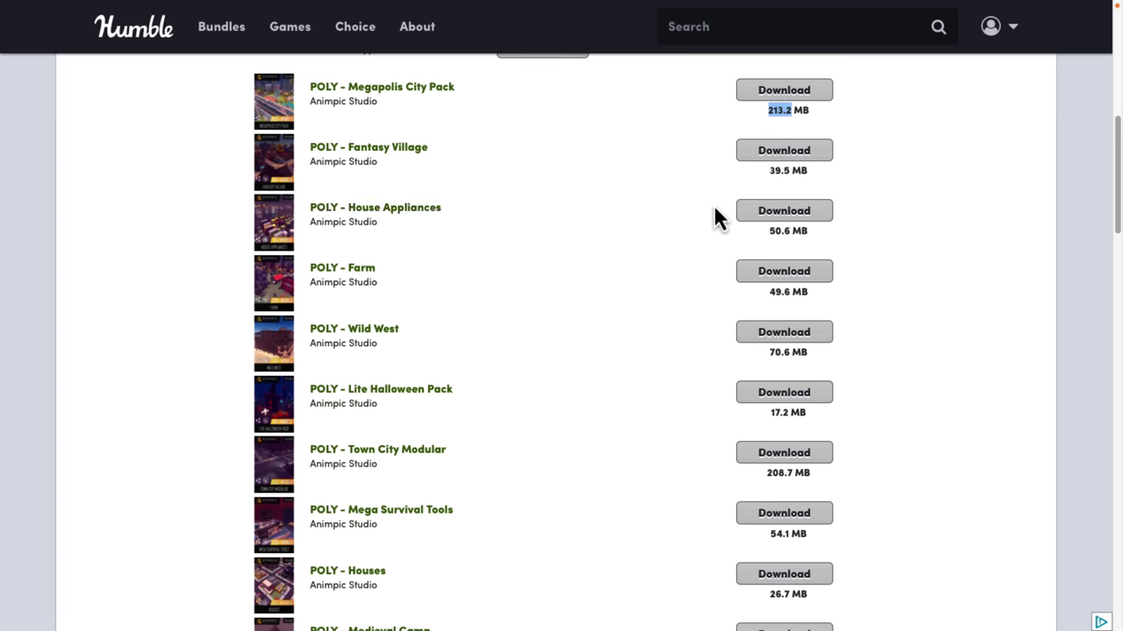
pyautogui.click(983, 272)
# In poly_farm, extract Polygon_Farm.zip into a Polygon_Farm folder, then return to Downloads.
pyautogui.hotkey('ctrl', 'Right')
pyautogui.scroll(5, 366, 242)
pyautogui.doubleClick(418, 134)
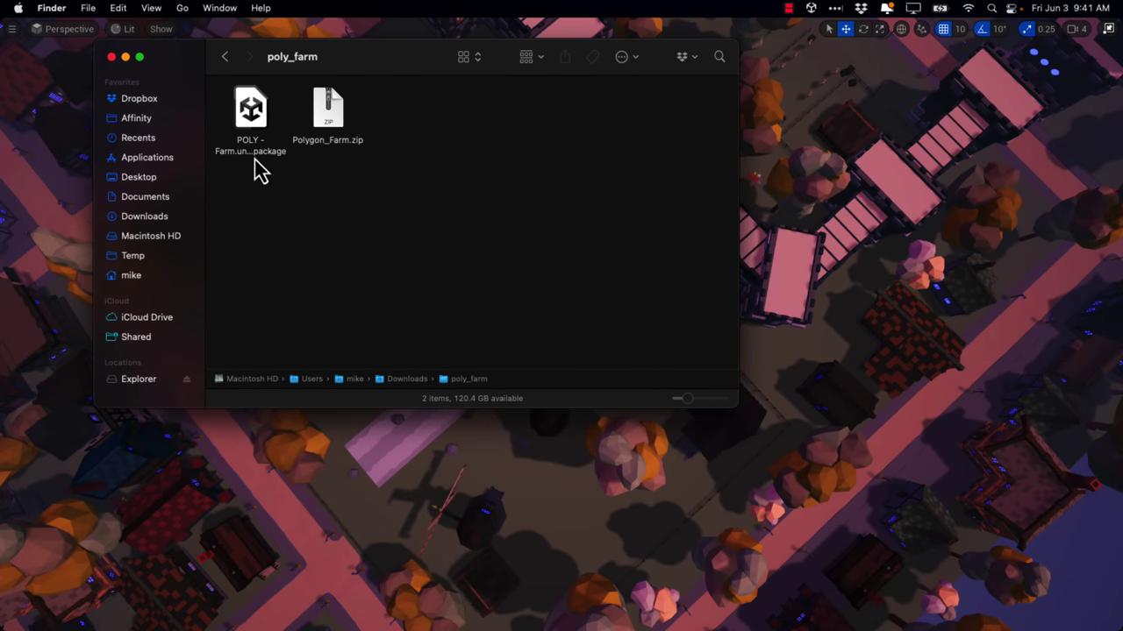
pyautogui.doubleClick(332, 112)
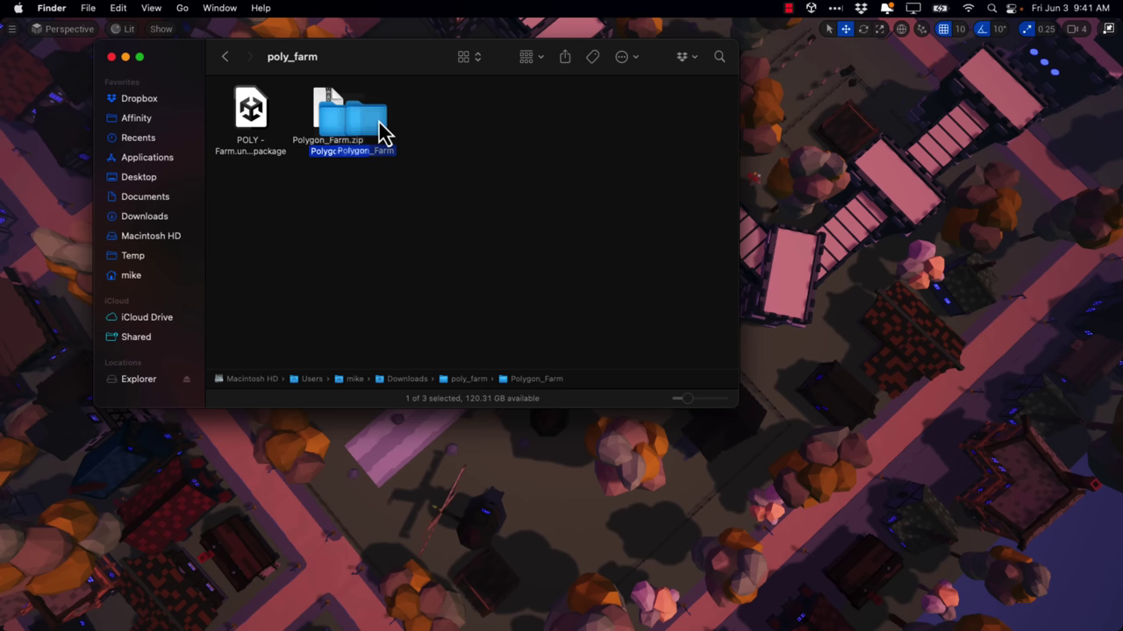
pyautogui.doubleClick(412, 143)
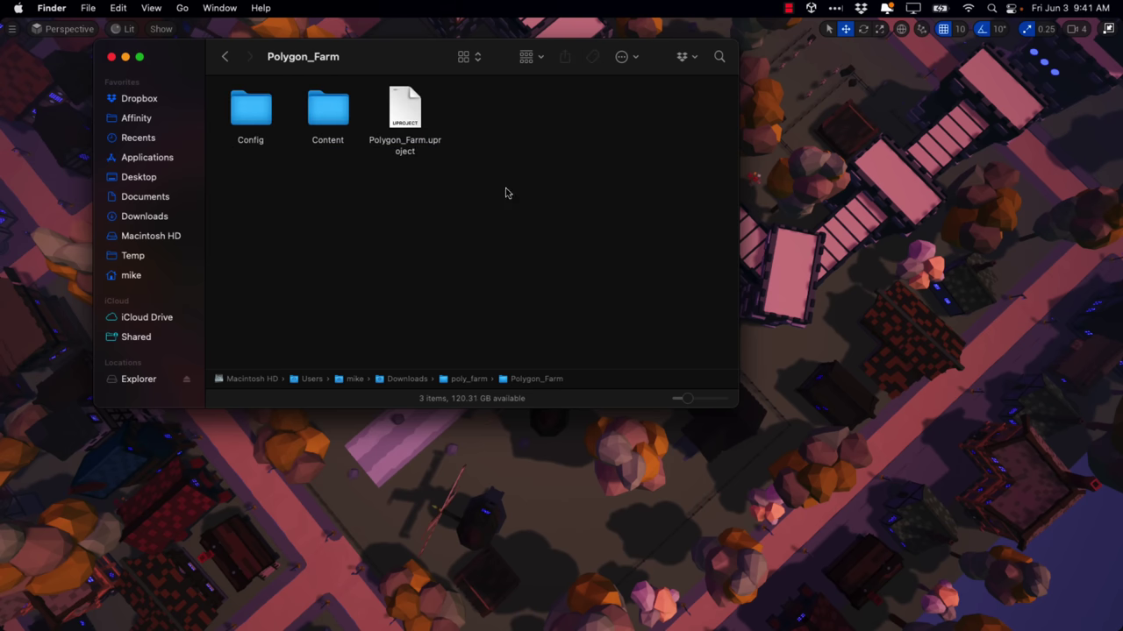
pyautogui.click(227, 57)
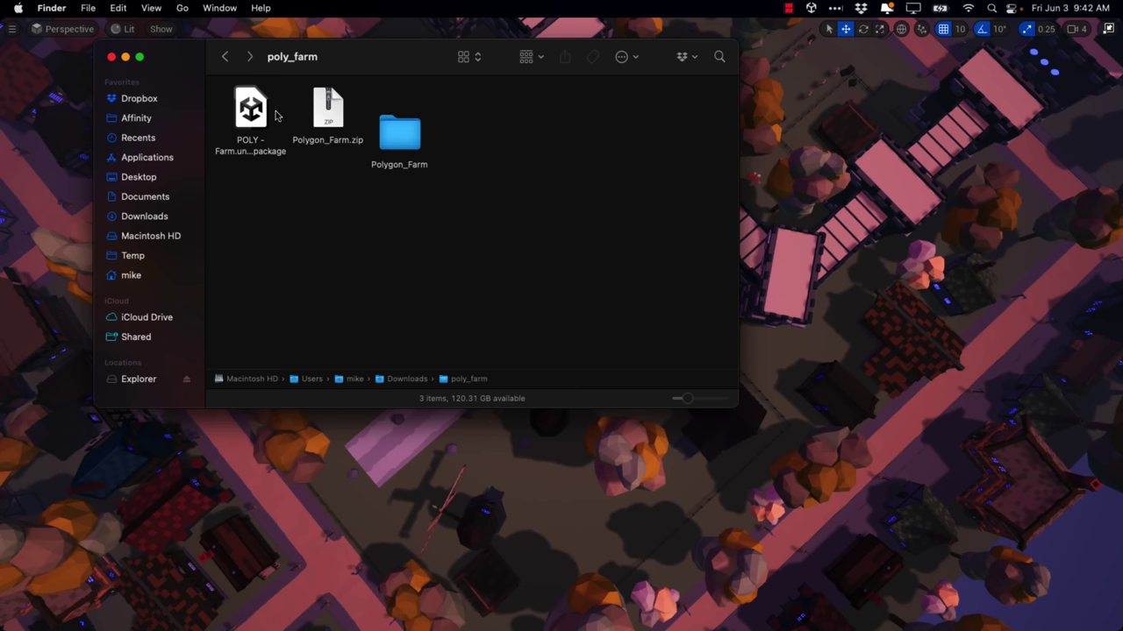
pyautogui.click(227, 58)
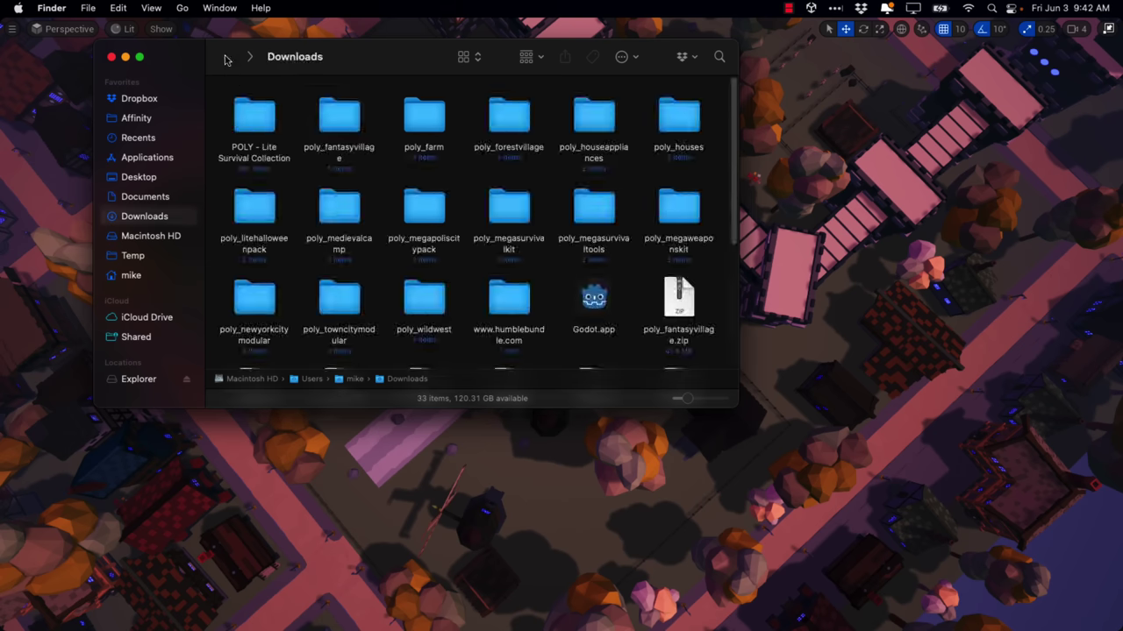
# Browse poly_fantasyvillage > Assets > Polygon-FantasyVillage > Models, then bring the Unreal village scene forward.
pyautogui.doubleClick(348, 121)
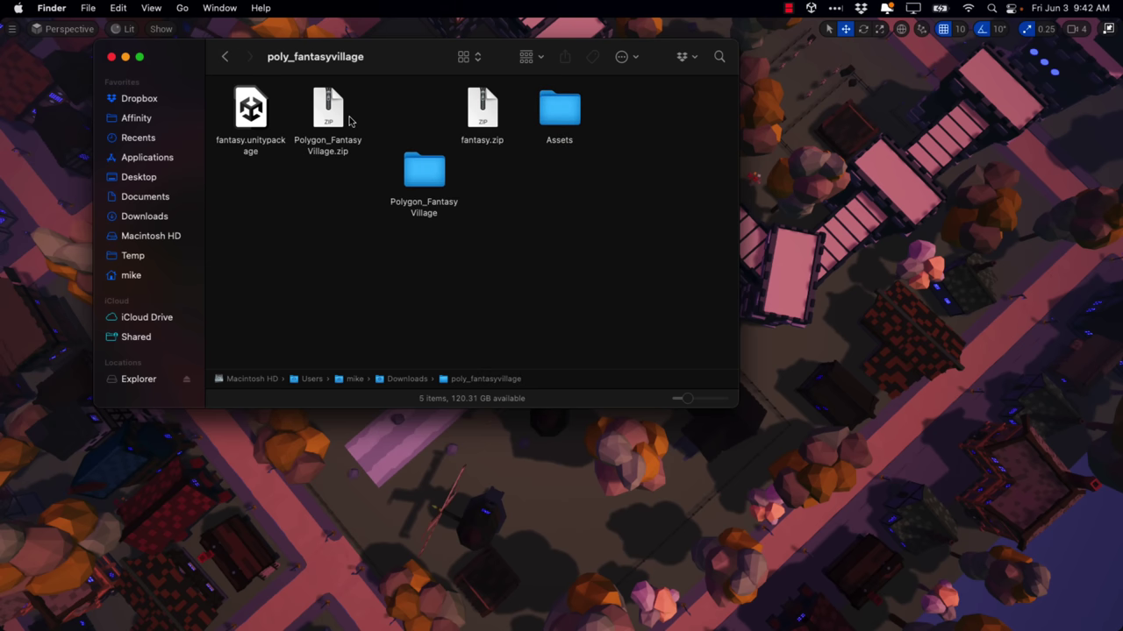
pyautogui.click(257, 109)
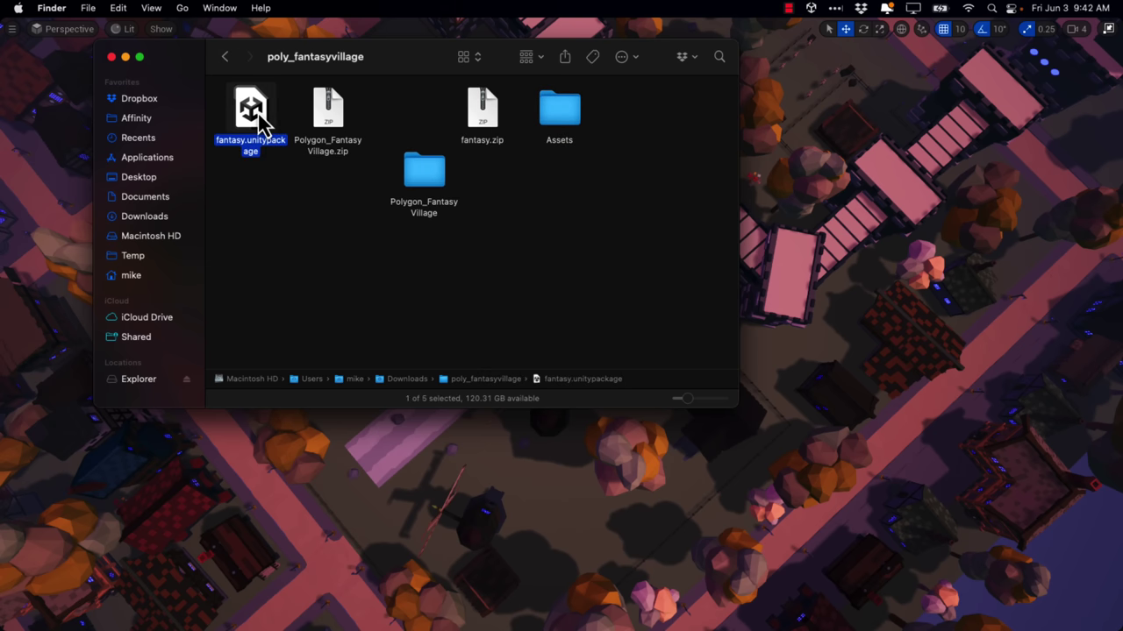
pyautogui.doubleClick(565, 117)
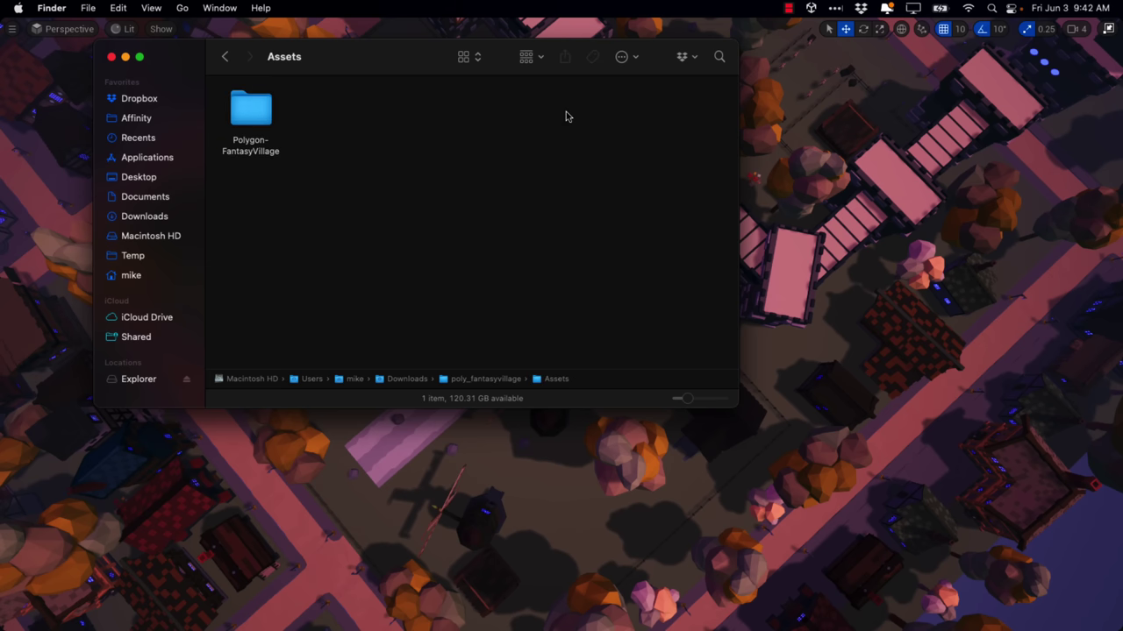
pyautogui.doubleClick(261, 136)
pyautogui.doubleClick(482, 110)
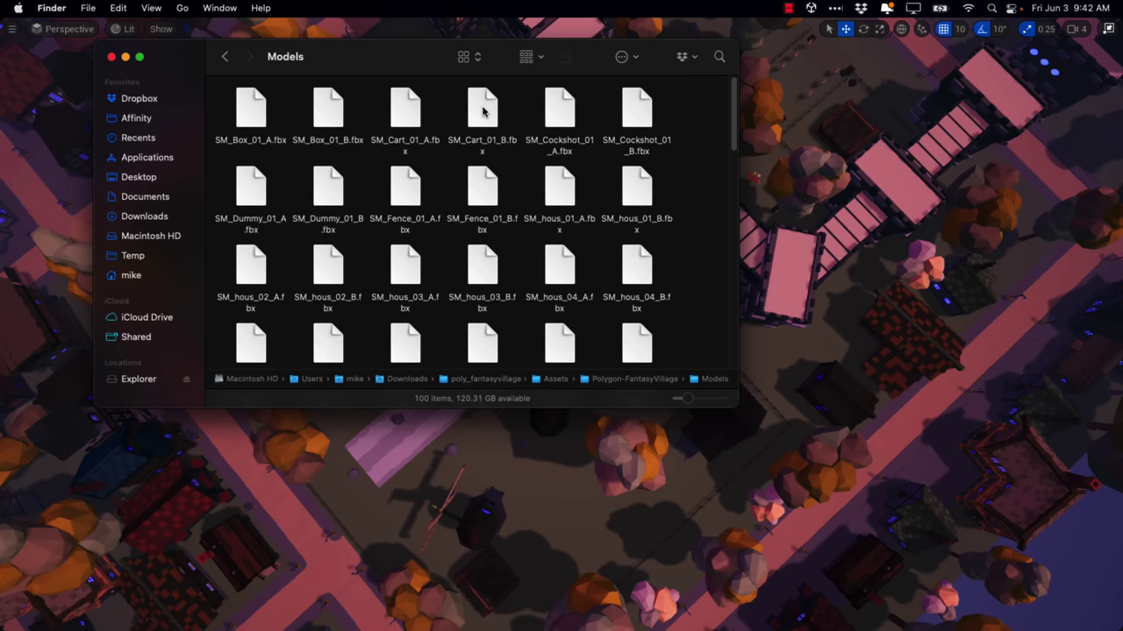
pyautogui.scroll(-5, 454, 184)
pyautogui.scroll(-1, 454, 183)
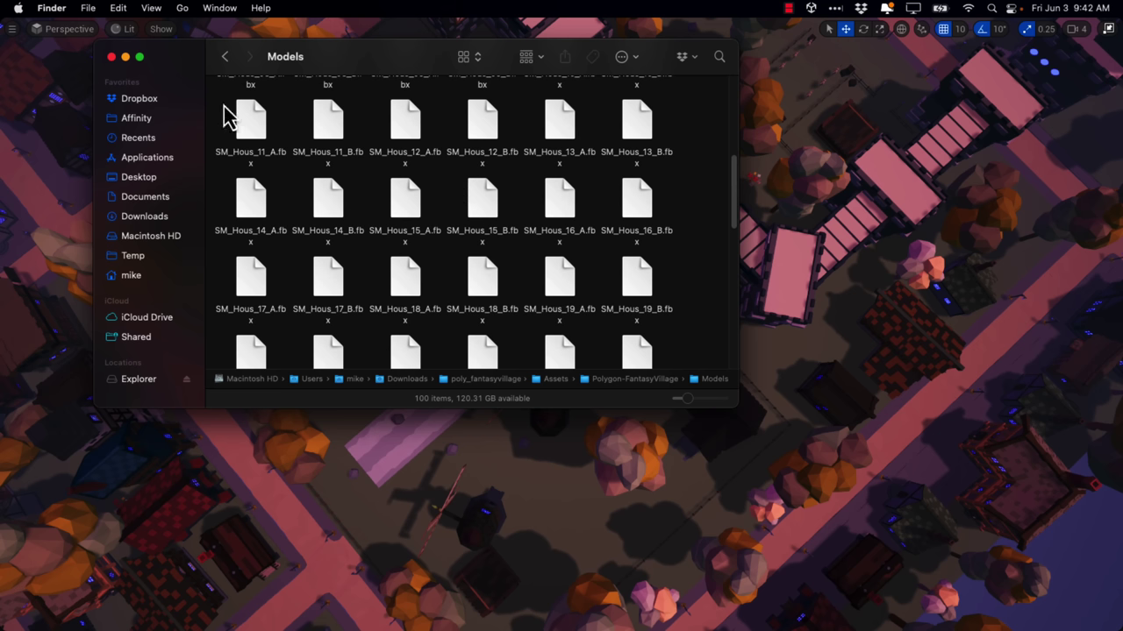
pyautogui.click(225, 58)
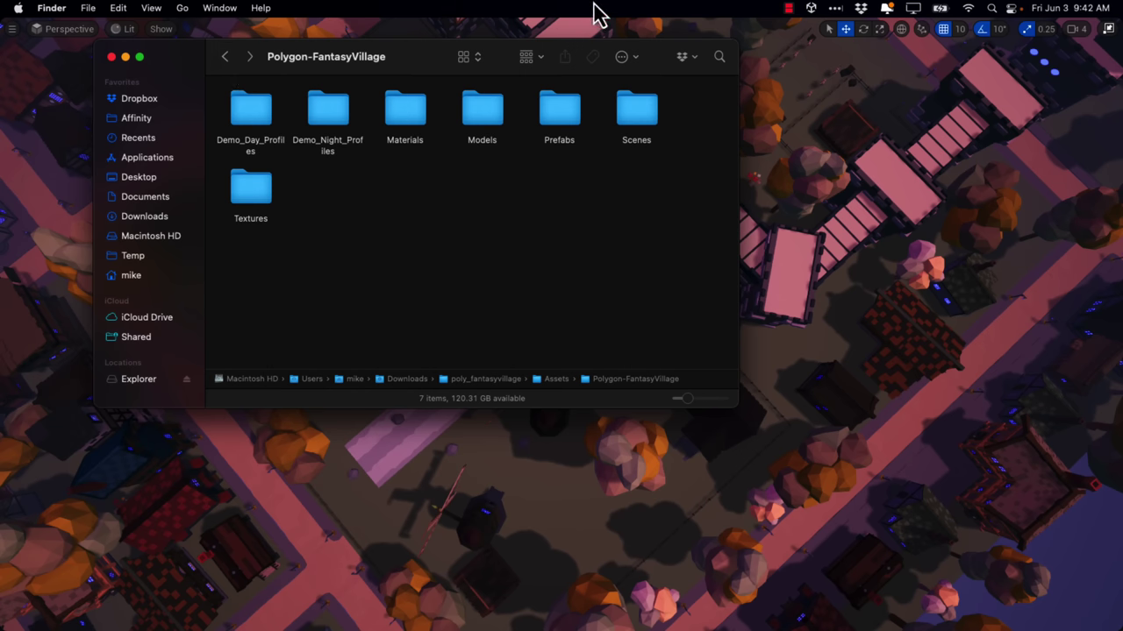
pyautogui.click(930, 198)
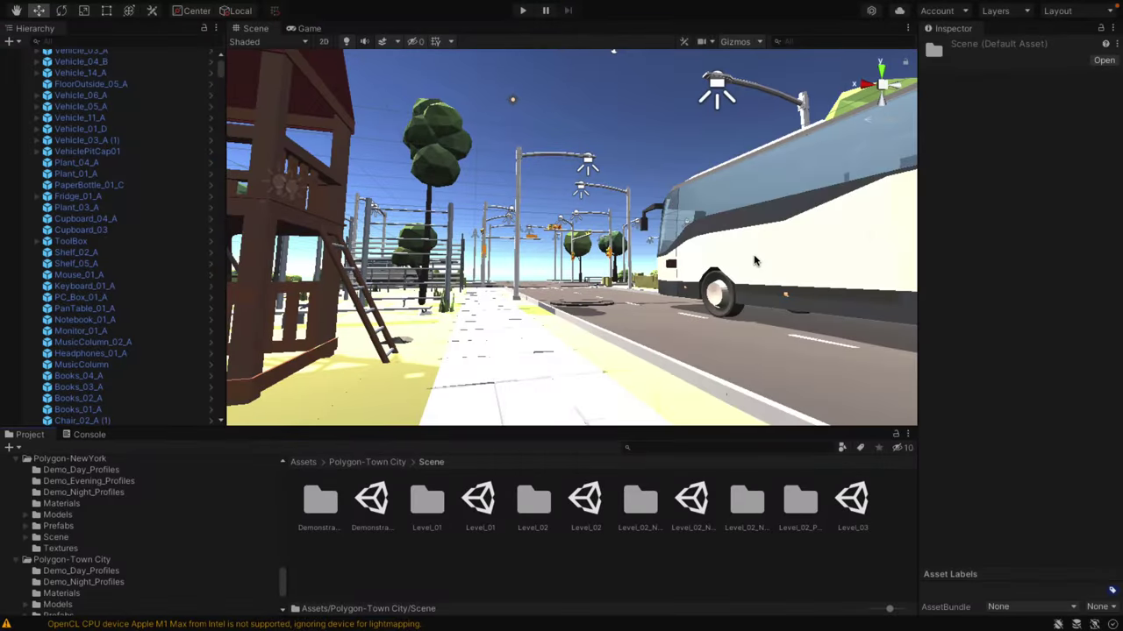
# Load the Polygon-WildWest Level_01_Day scene, frame SM_Stairs_04, and fly over the desert terrain.
pyautogui.scroll(10, 198, 537)
pyautogui.scroll(2, 198, 521)
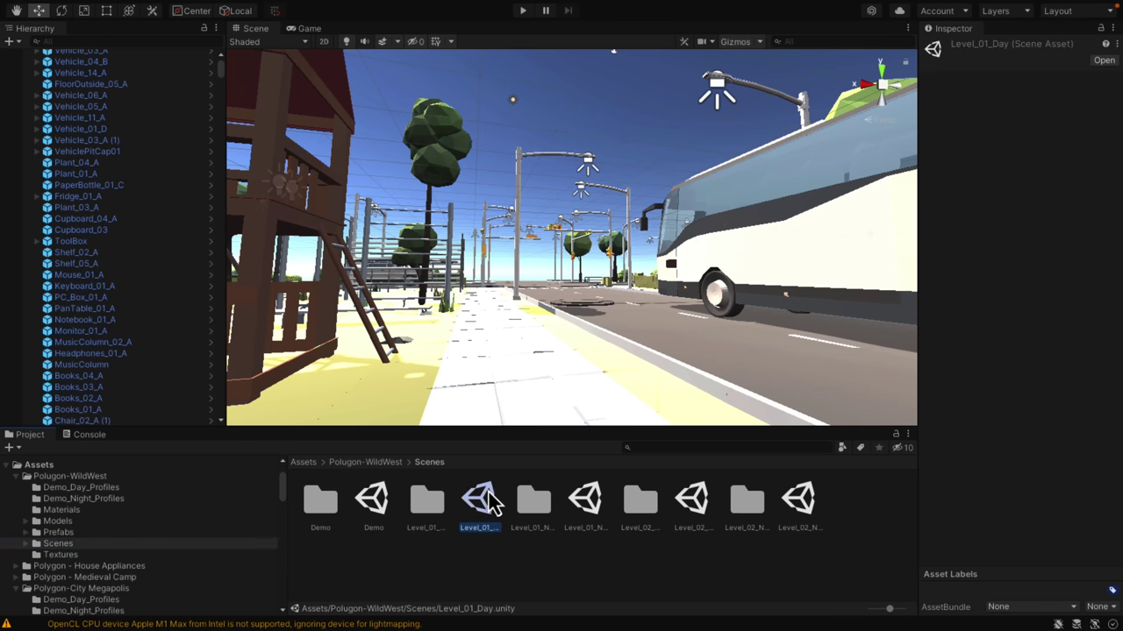
pyautogui.doubleClick(489, 500)
pyautogui.doubleClick(95, 131)
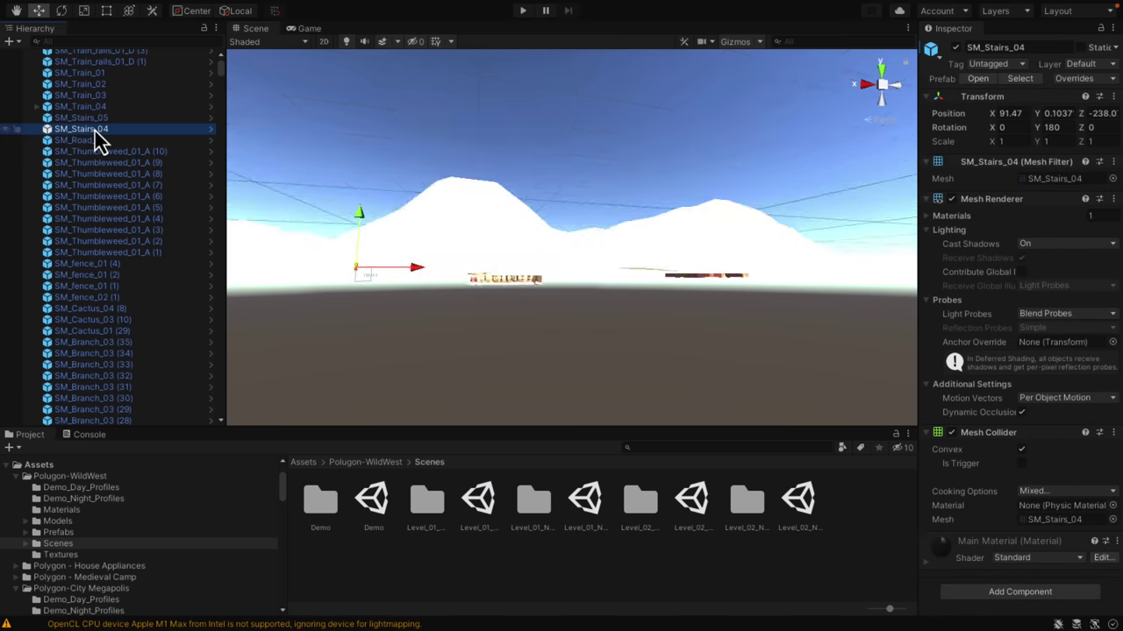
pyautogui.moveTo(702, 271); pyautogui.dragTo(971, 336, button='right')
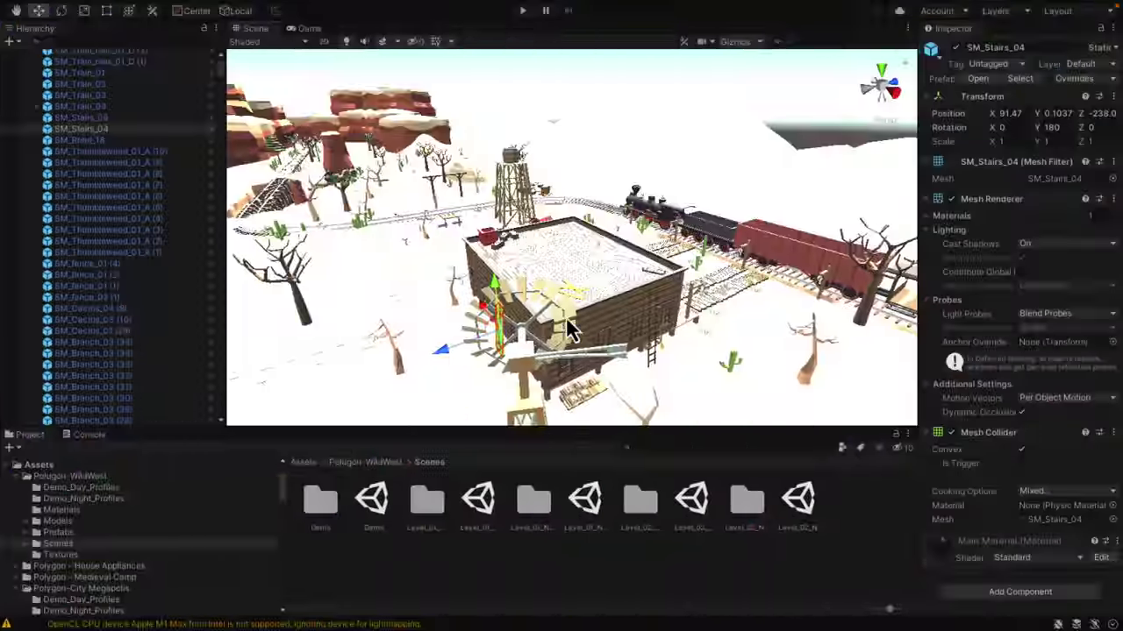
pyautogui.moveTo(716, 302); pyautogui.dragTo(526, 272, button='right')
# Drag the Wild West SM_Bunch_01_A prefab into the scene and raise it slightly.
pyautogui.click(58, 534)
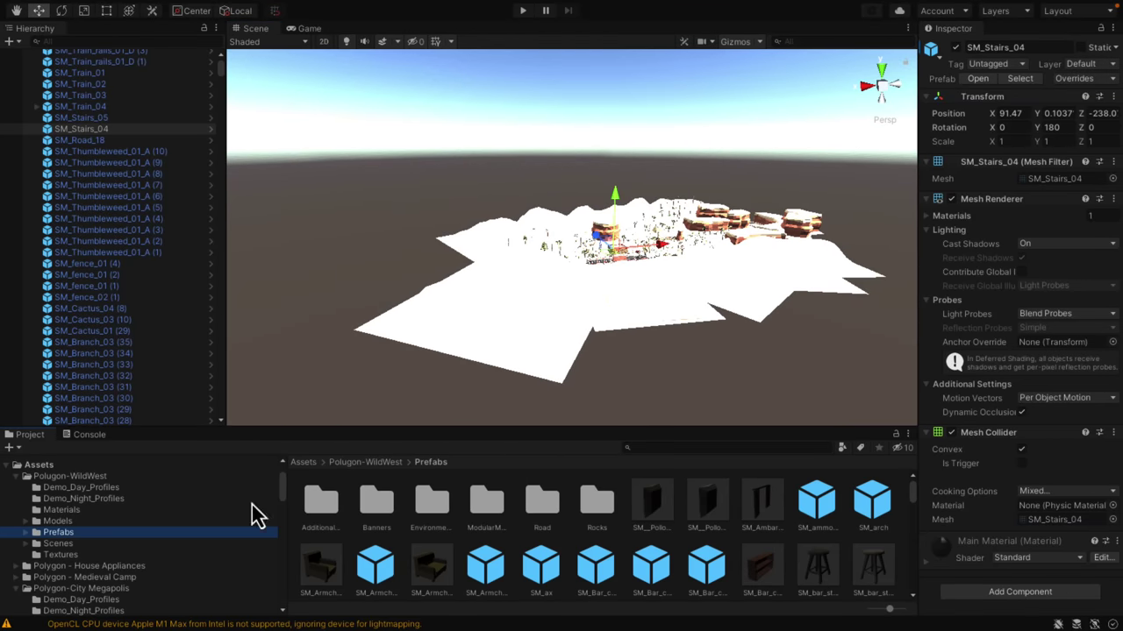
pyautogui.scroll(-1, 640, 544)
pyautogui.scroll(-2, 637, 538)
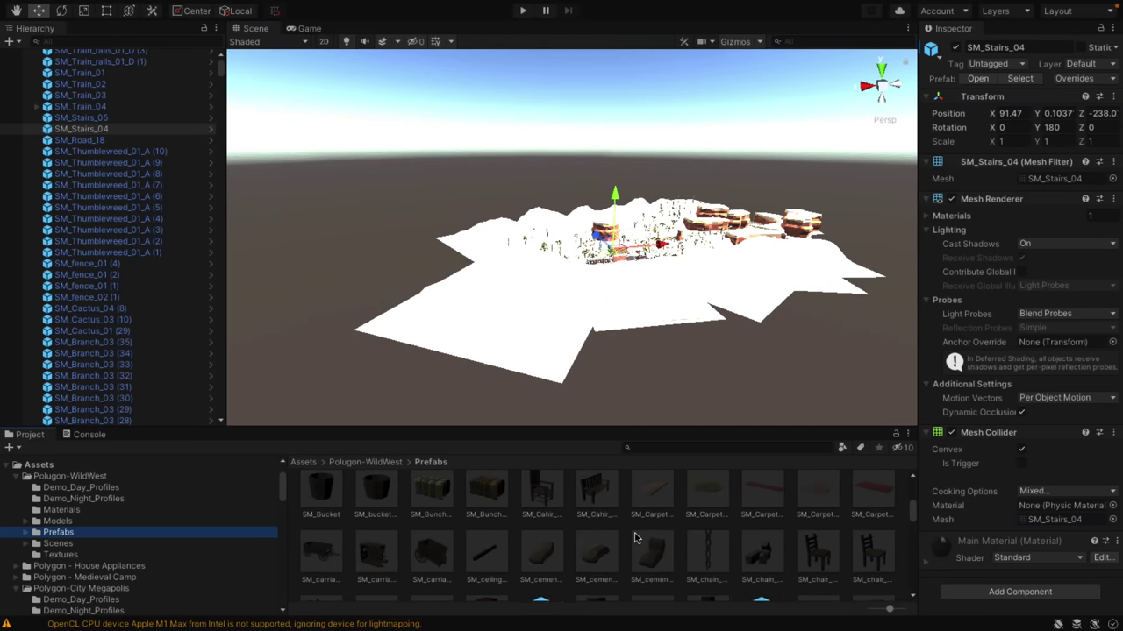
pyautogui.moveTo(422, 491); pyautogui.dragTo(470, 347)
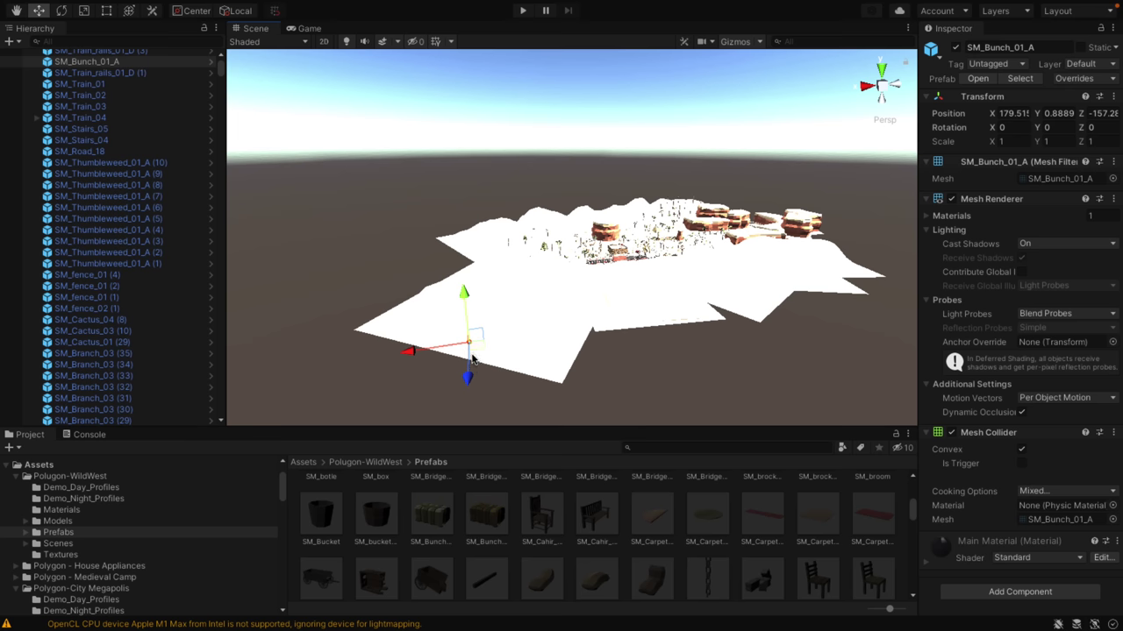
pyautogui.doubleClick(95, 62)
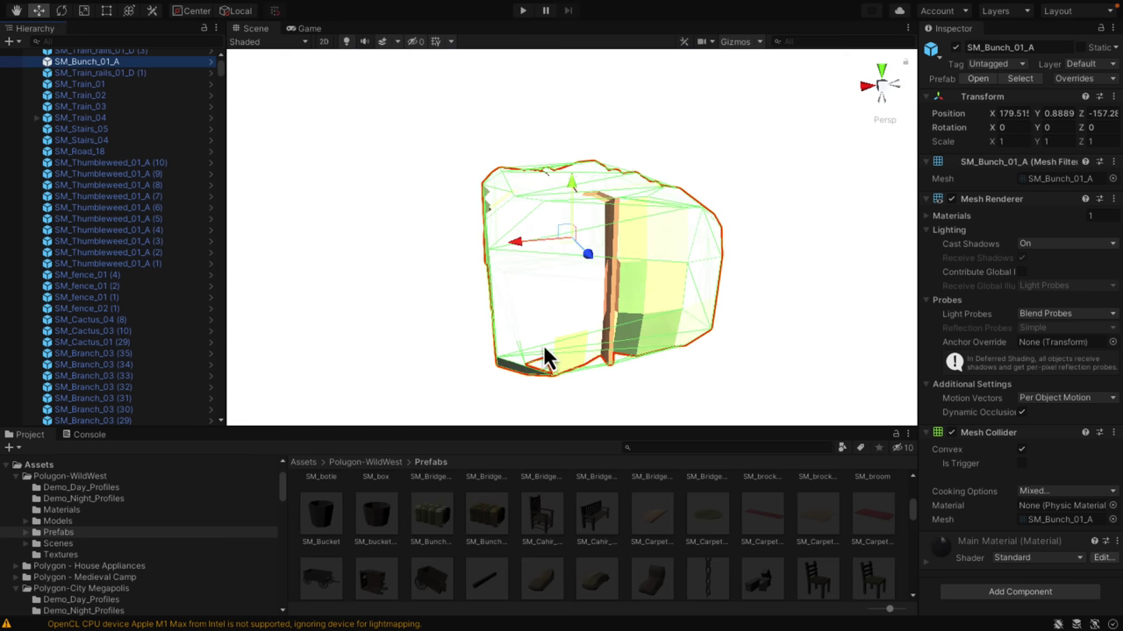
pyautogui.keyDown('alt'); pyautogui.moveTo(547, 351); pyautogui.dragTo(531, 223); pyautogui.keyUp('alt')
pyautogui.moveTo(517, 186); pyautogui.dragTo(544, 47)
pyautogui.scroll(-5, 612, 268)
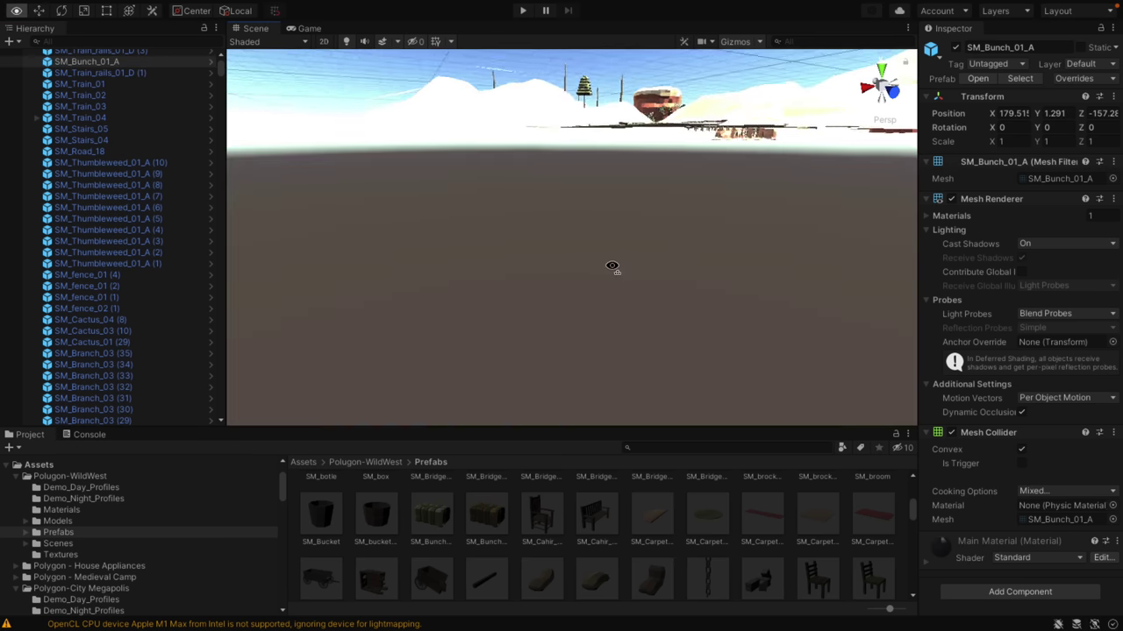
pyautogui.press('f')
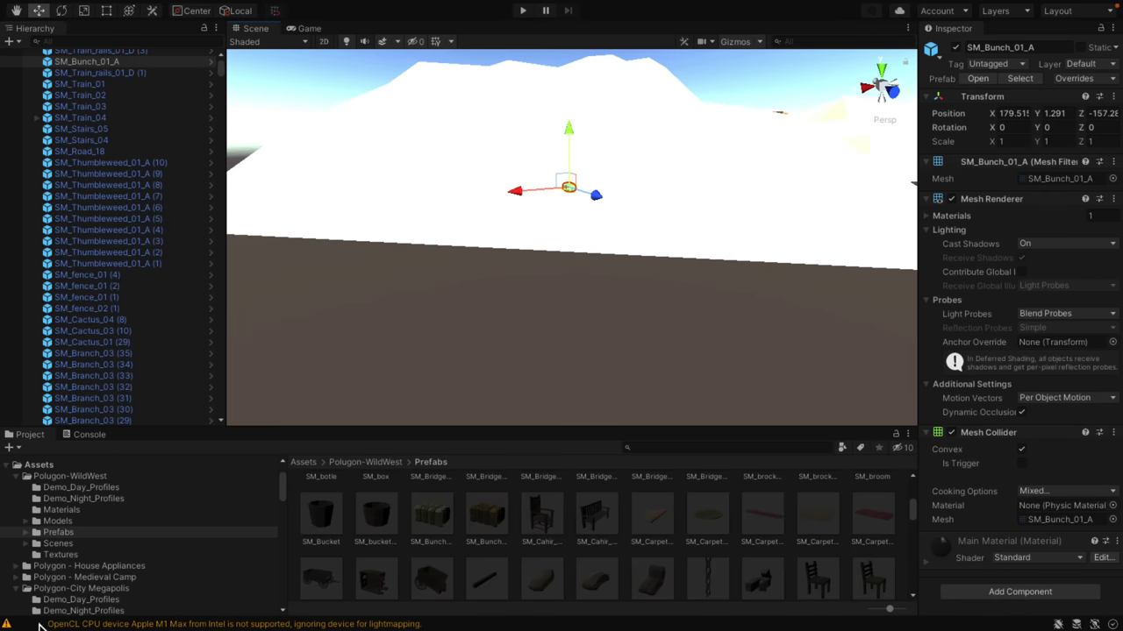
# Browse the Wild West Models folder, then show the Polygon - House Appliances folders.
pyautogui.click(58, 521)
pyautogui.scroll(2, 625, 568)
pyautogui.scroll(-10, 624, 572)
pyautogui.scroll(-2, 163, 587)
pyautogui.click(94, 540)
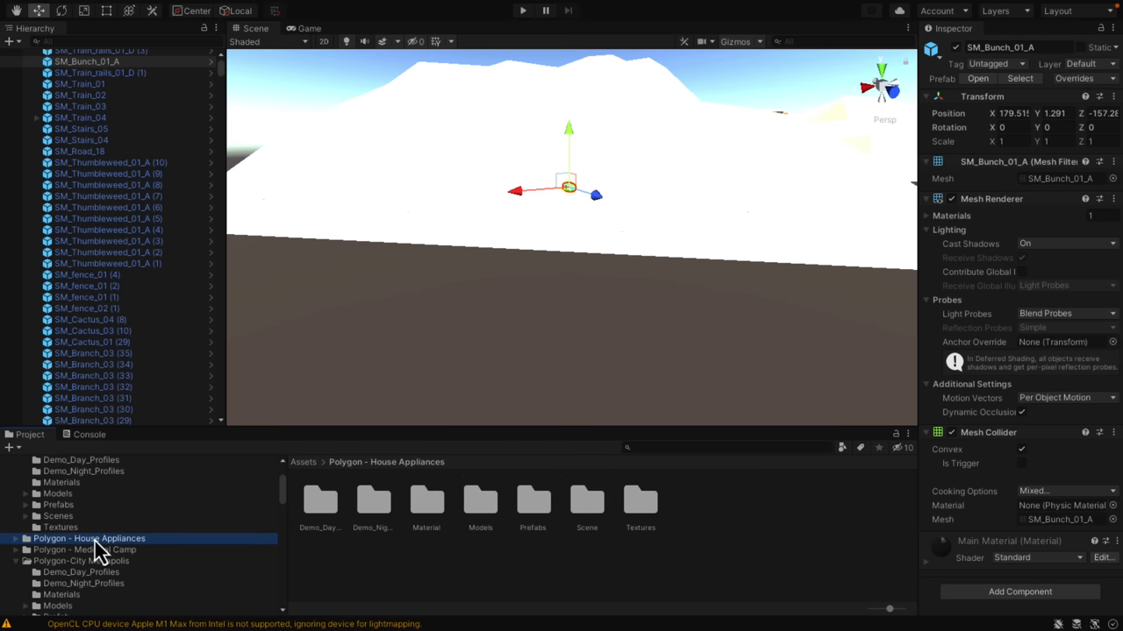
# Open the House Appliances Demonstration scene without saving the Wild West changes.
pyautogui.doubleClick(586, 509)
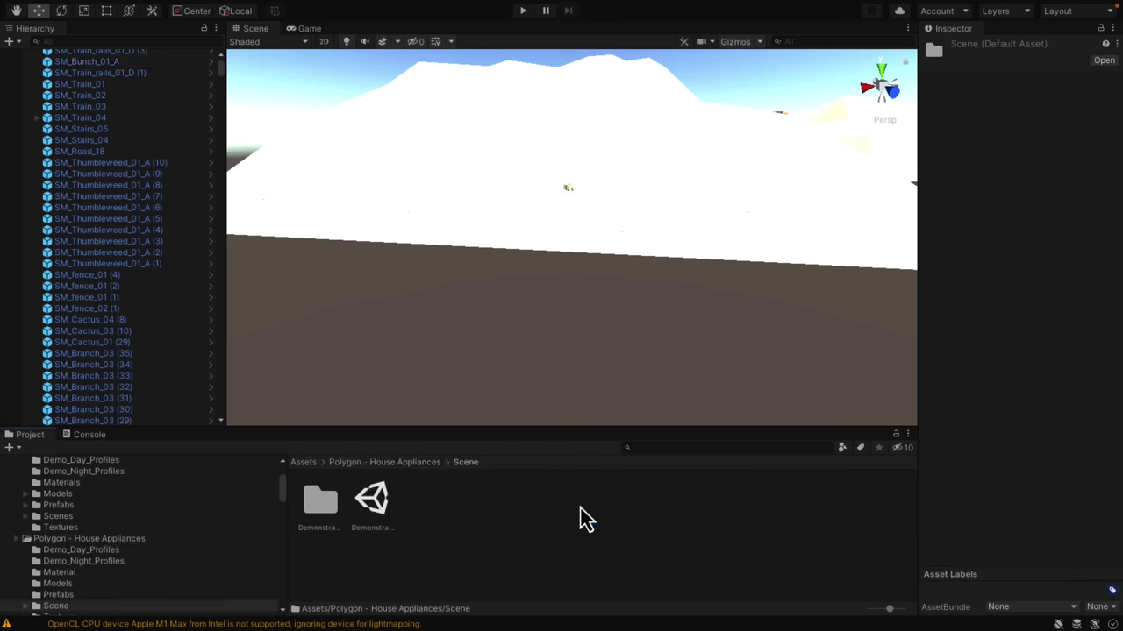
pyautogui.doubleClick(370, 507)
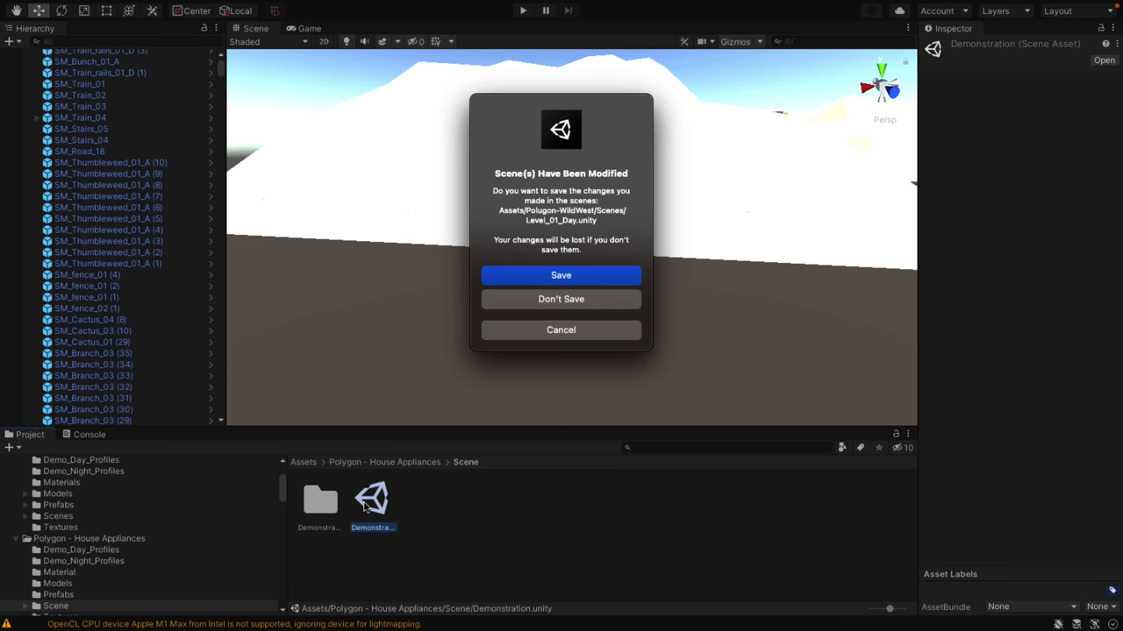
pyautogui.click(568, 300)
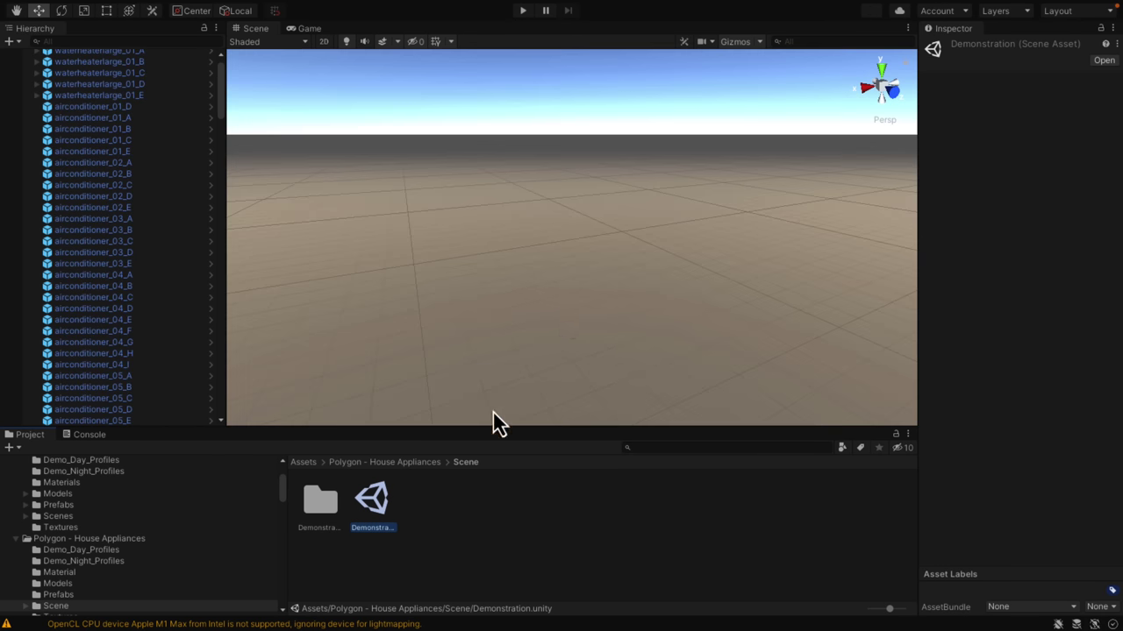
# Frame waterheaterlarge_01_C and fly across the rows of appliances.
pyautogui.moveTo(494, 419); pyautogui.dragTo(869, 224, button='right')
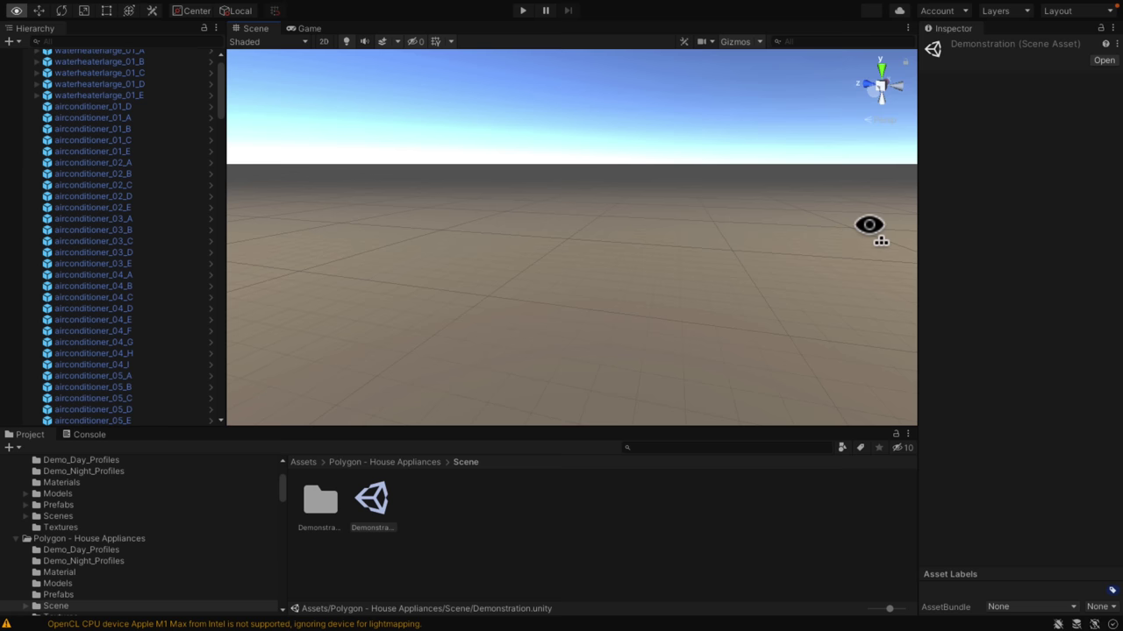
pyautogui.doubleClick(59, 76)
pyautogui.moveTo(444, 220); pyautogui.dragTo(609, 225, button='right')
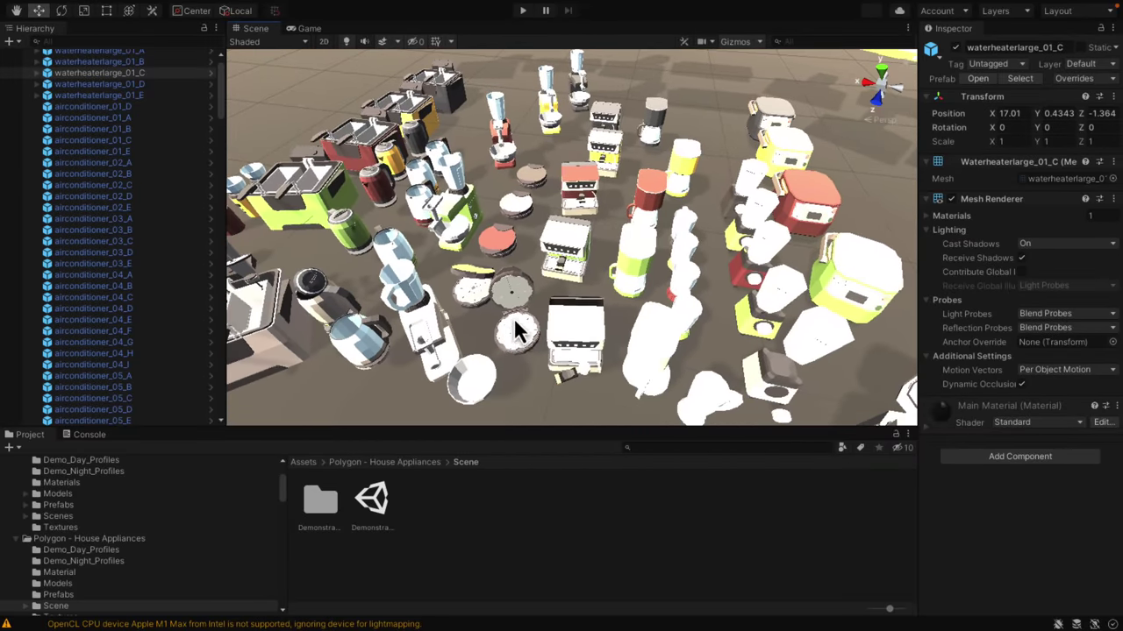
pyautogui.moveTo(383, 317); pyautogui.dragTo(540, 184, button='right')
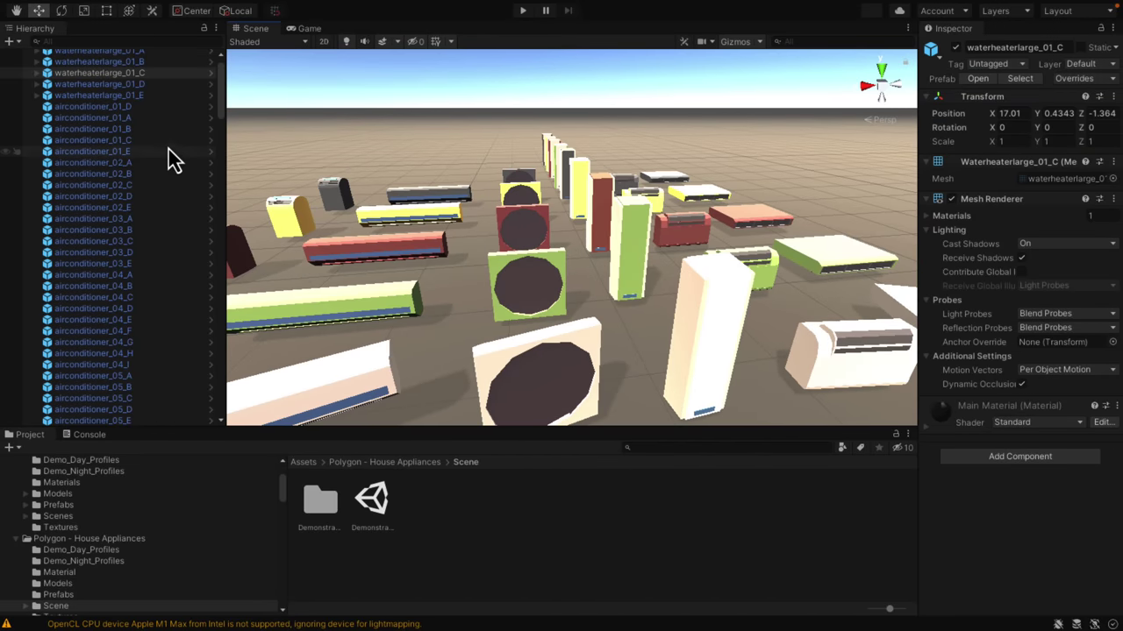
pyautogui.scroll(-5, 96, 522)
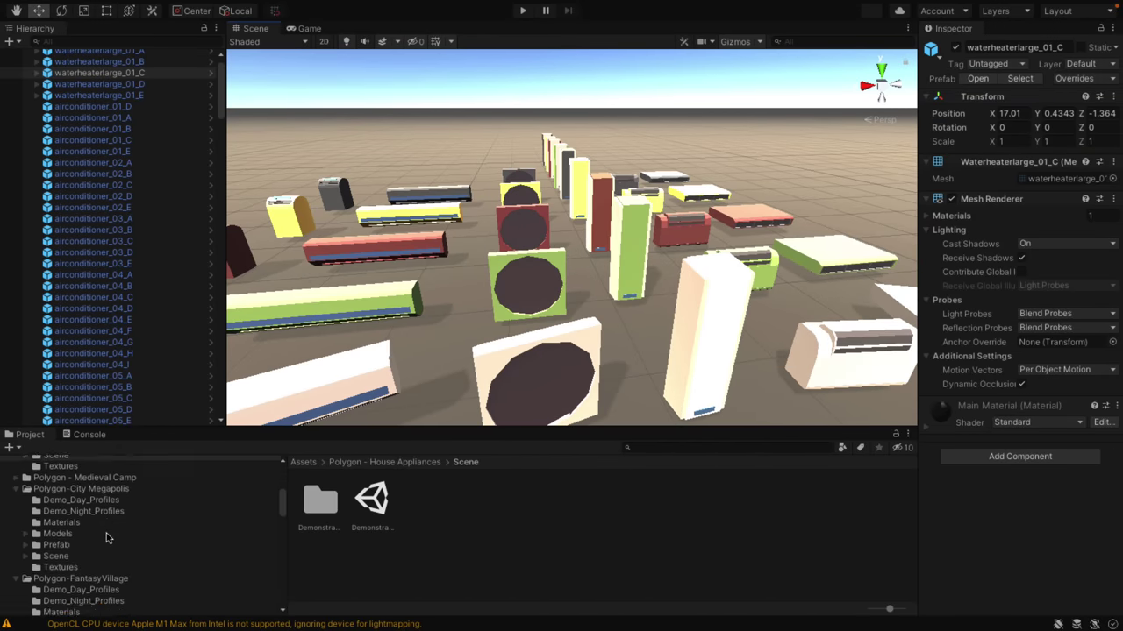
# Load the Medieval Camp SampleDemo scene, frame Chest_02, and fly over the camp's props.
pyautogui.click(79, 478)
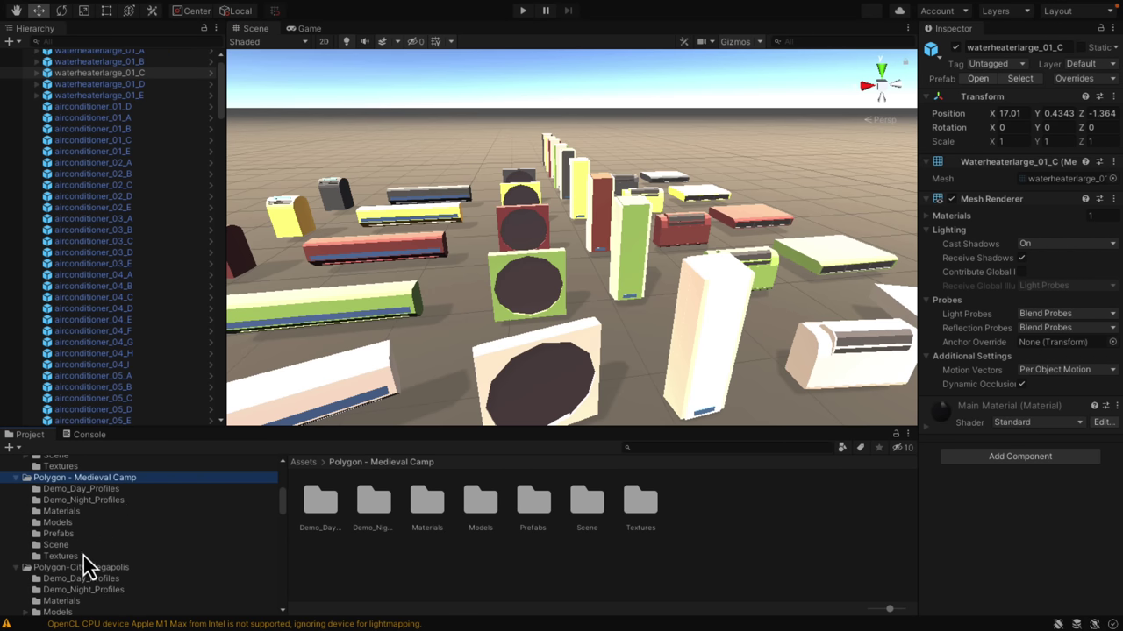
pyautogui.click(59, 546)
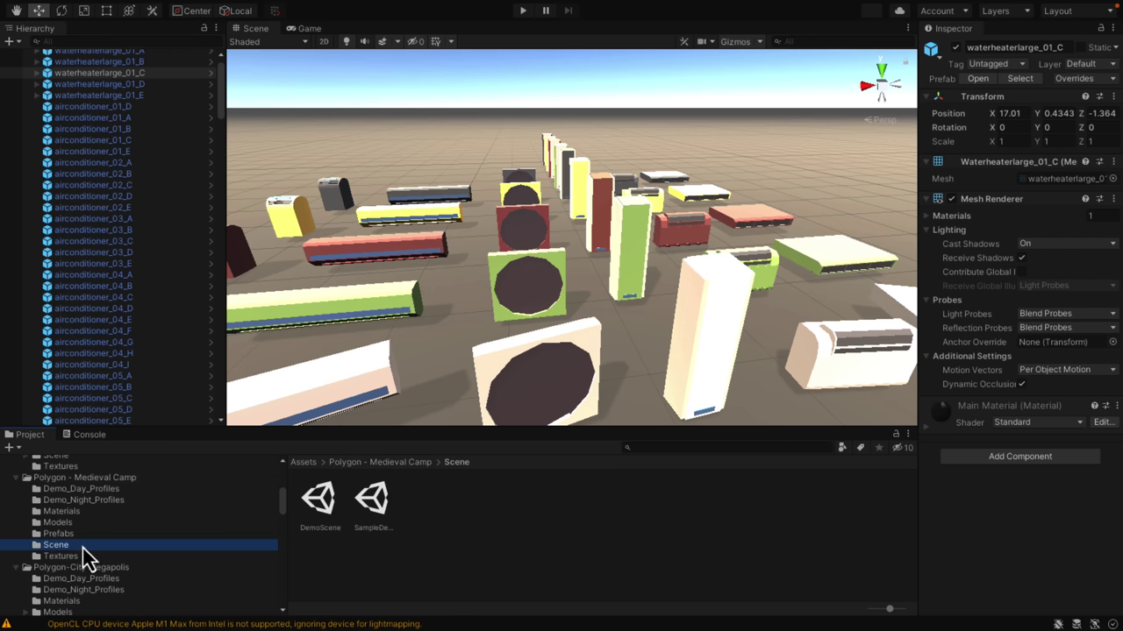
pyautogui.doubleClick(371, 517)
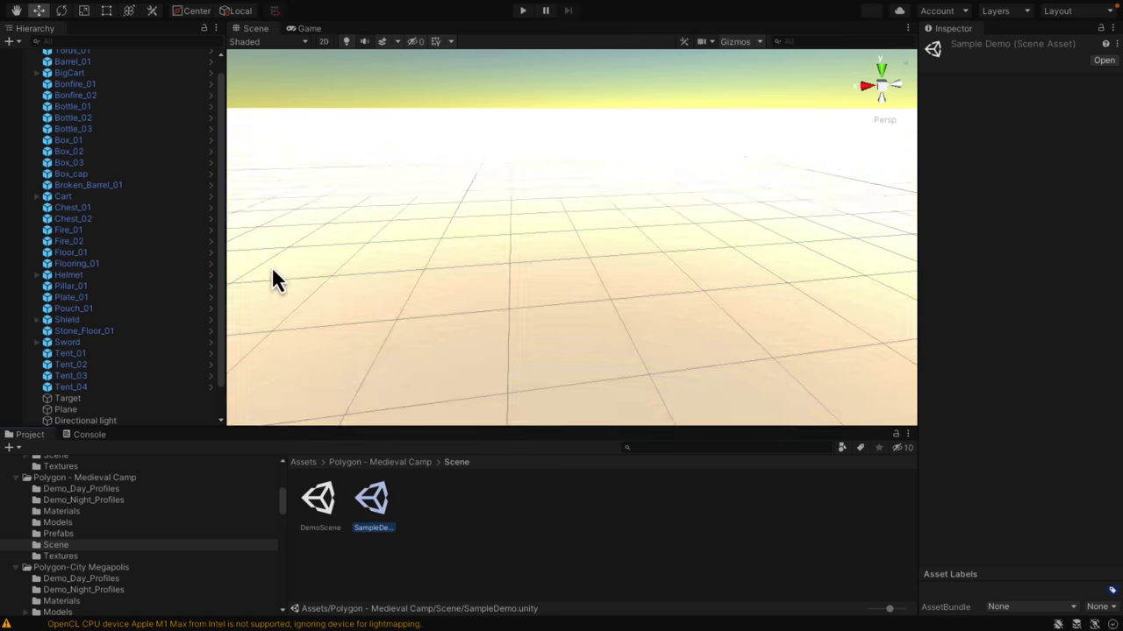
pyautogui.doubleClick(72, 218)
pyautogui.scroll(-10, 645, 235)
pyautogui.moveTo(645, 235); pyautogui.dragTo(443, 207, button='right')
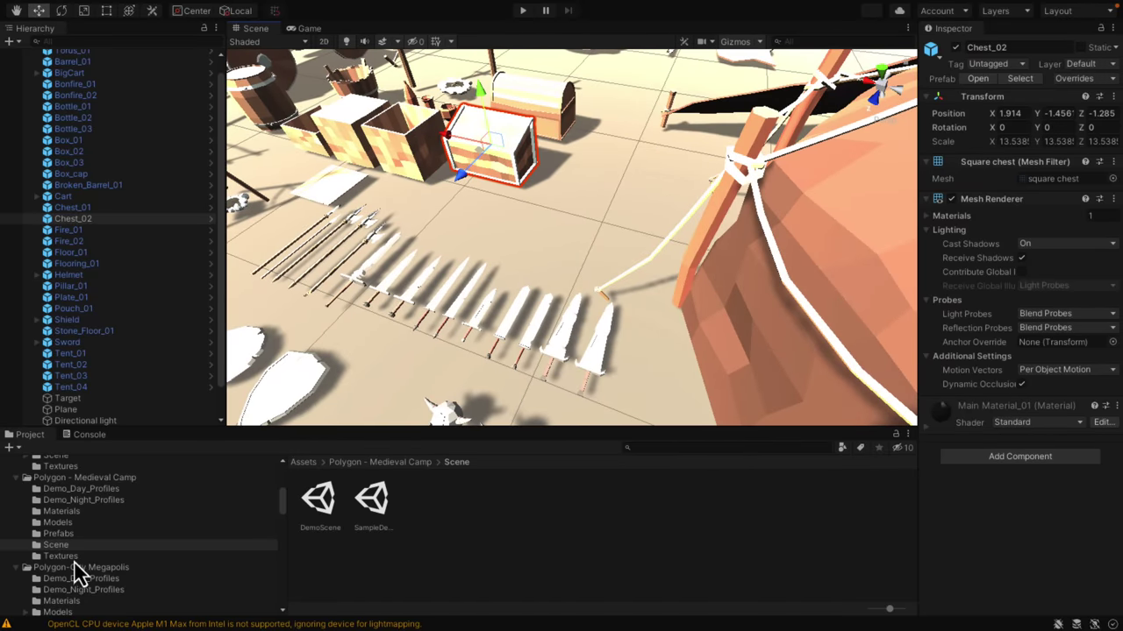
pyautogui.scroll(-5, 77, 575)
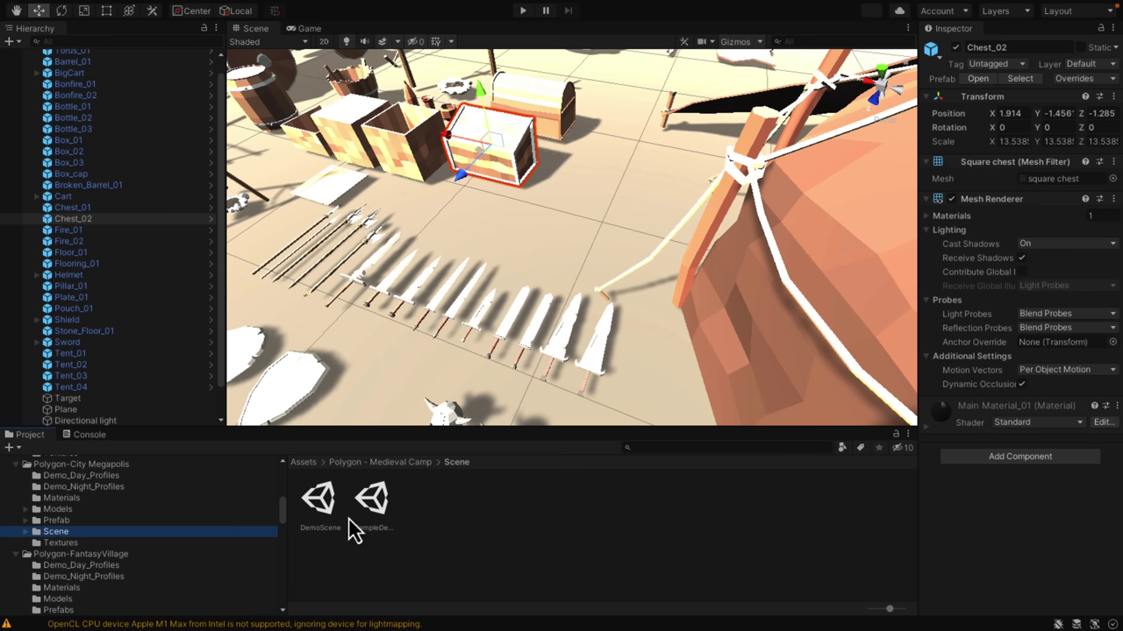
# Open the City Megapolis DemoLandDay scene and pull back to see the wider city.
pyautogui.click(495, 515)
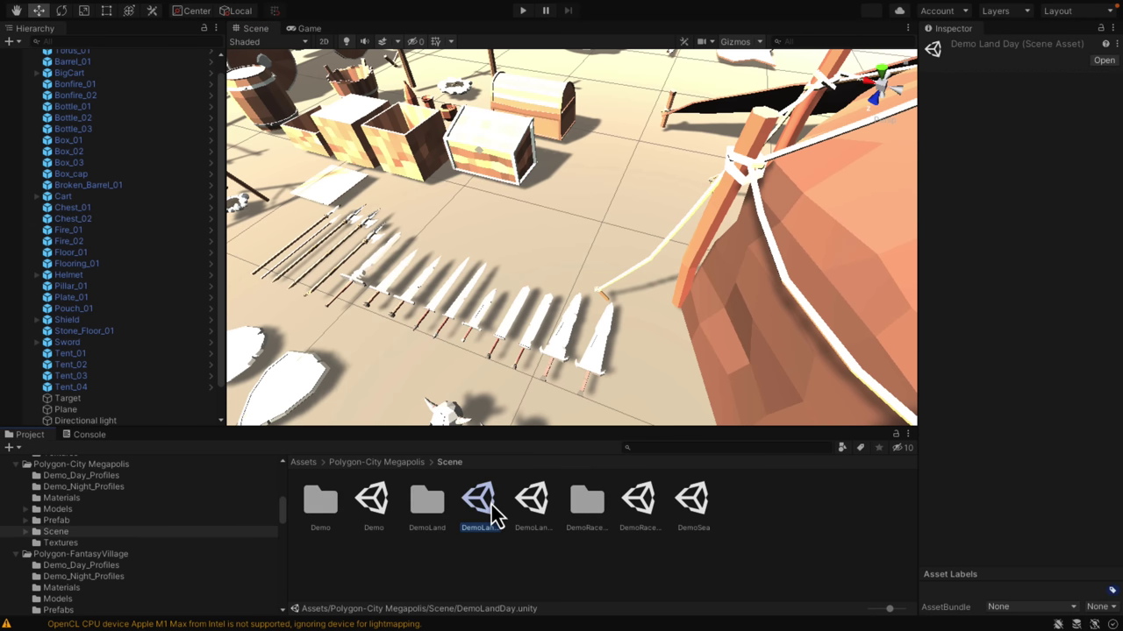
pyautogui.doubleClick(491, 502)
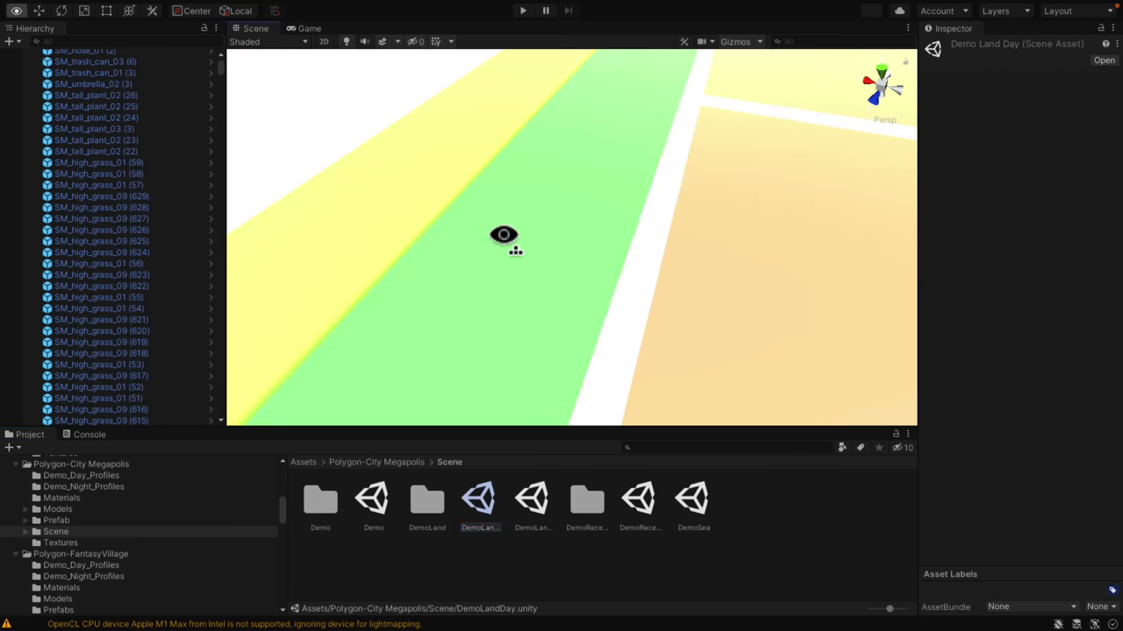
pyautogui.moveTo(503, 234); pyautogui.dragTo(386, 175, button='right')
# Open DemoLandNight and fly across the night city toward the lit skyline and train.
pyautogui.doubleClick(533, 500)
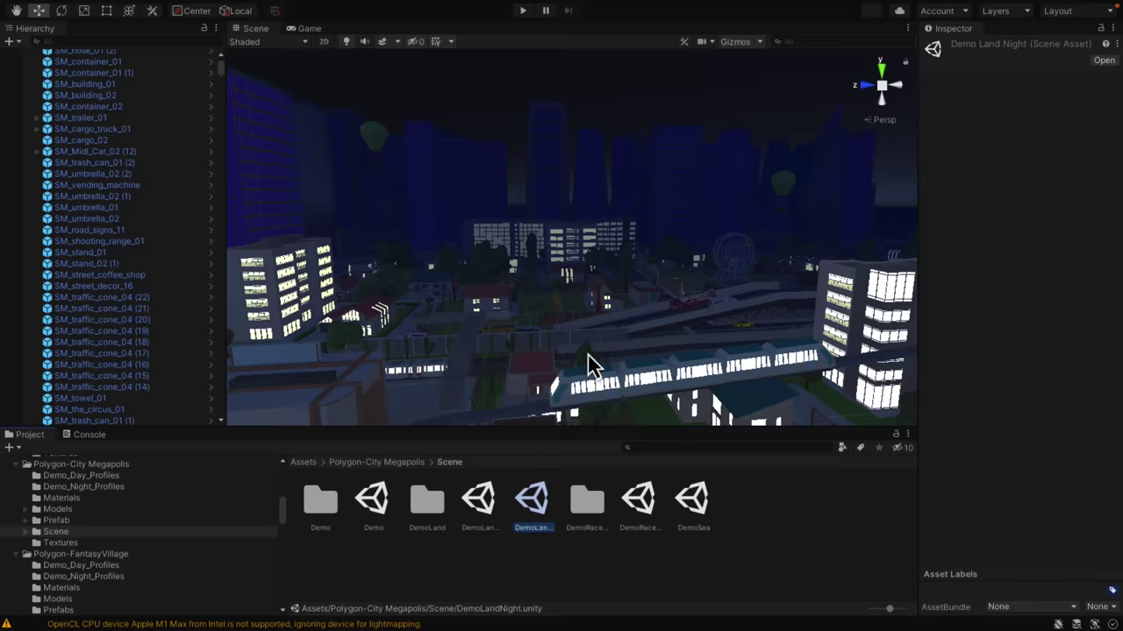
pyautogui.moveTo(588, 364); pyautogui.dragTo(220, 384, button='right')
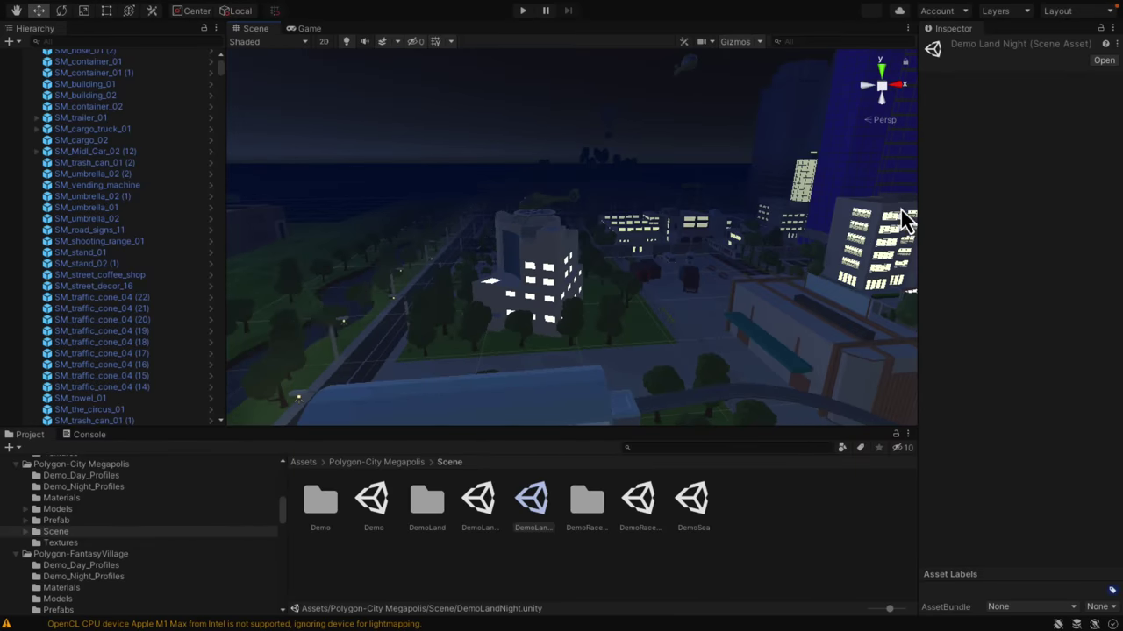
pyautogui.moveTo(867, 230); pyautogui.dragTo(734, 235, button='right')
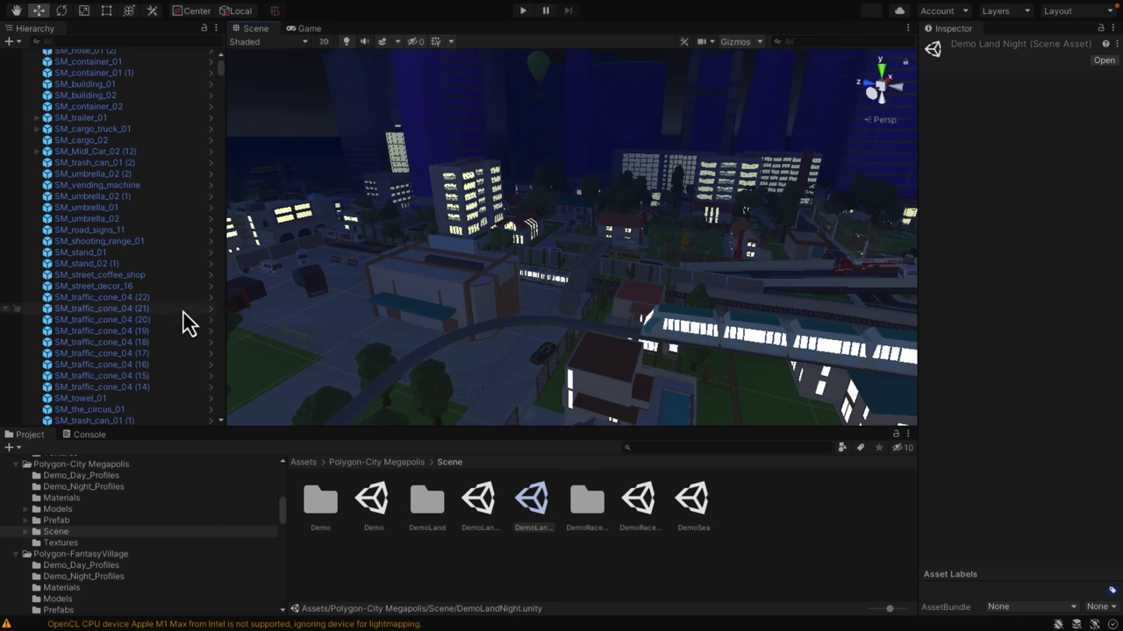
pyautogui.scroll(-1, 169, 471)
pyautogui.scroll(1, 140, 487)
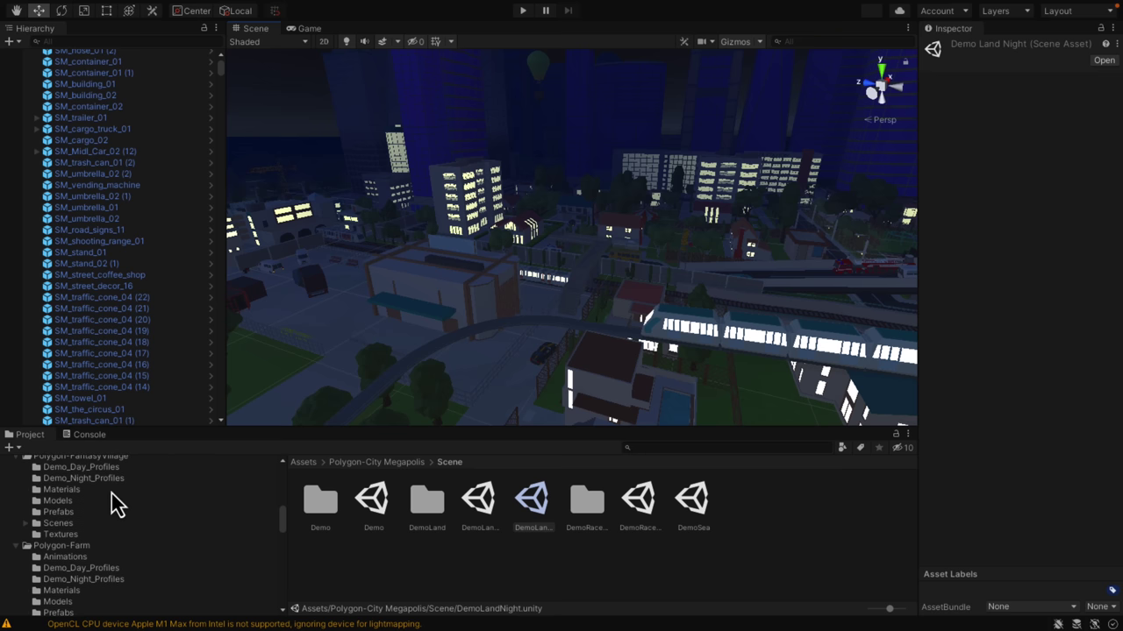
# Load Polygon-FantasyVillage's Demo scene and fly the view among its colourful village houses.
pyautogui.click(58, 532)
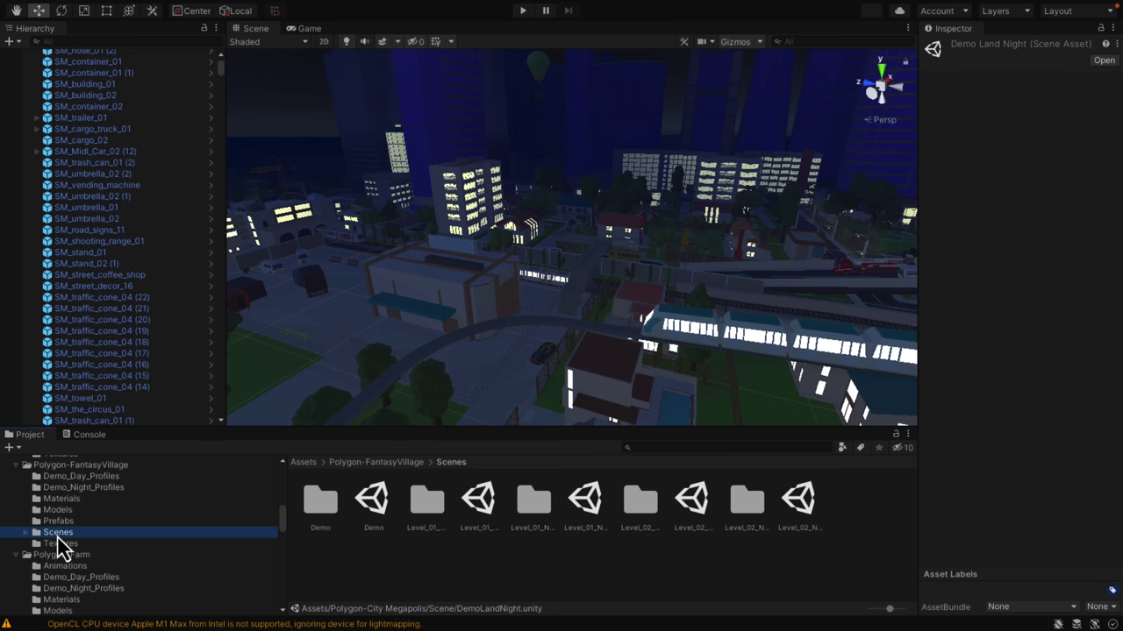
pyautogui.doubleClick(372, 502)
pyautogui.keyDown('alt'); pyautogui.moveTo(584, 250); pyautogui.dragTo(838, 224); pyautogui.keyUp('alt')
pyautogui.press('w')
pyautogui.moveTo(837, 225); pyautogui.dragTo(935, 172, button='right')
pyautogui.scroll(-3, 74, 537)
# Load Polygon-Farm's Demonstration scene, frame Bush_05_B, then orbit out over the fences, barrels and trucks.
pyautogui.click(56, 574)
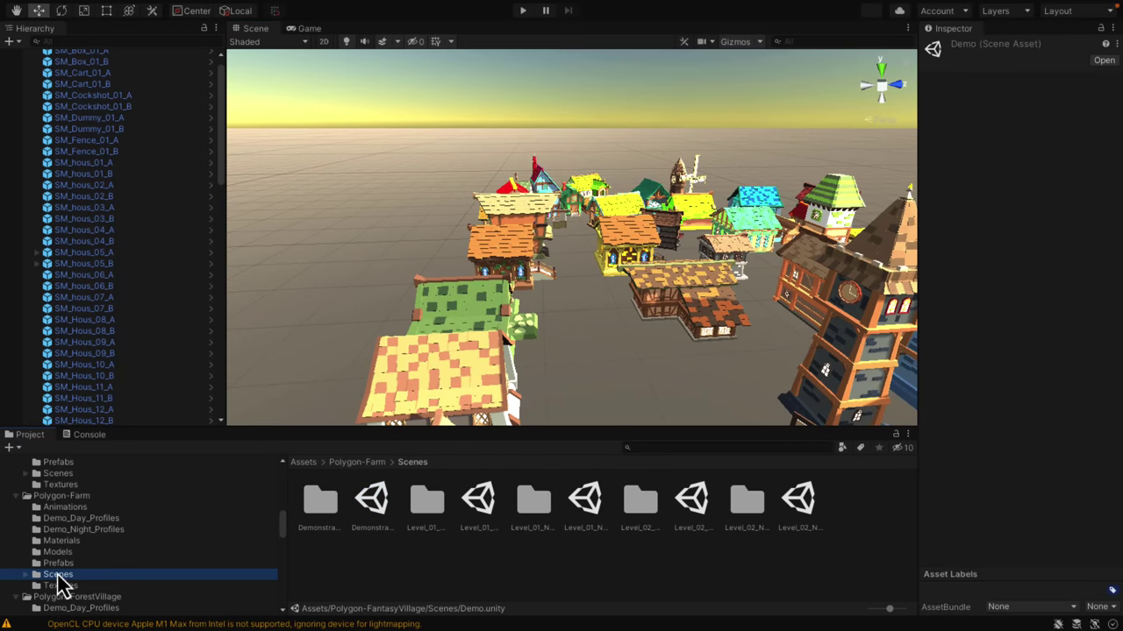
pyautogui.doubleClick(374, 509)
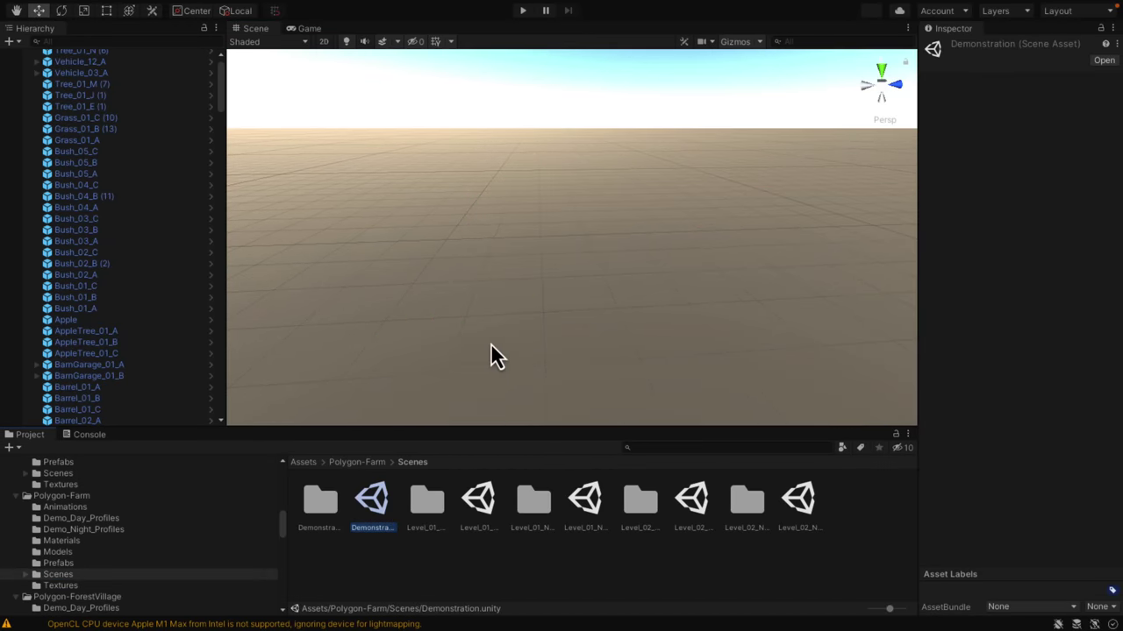
pyautogui.click(123, 164)
pyautogui.press('f')
pyautogui.keyDown('alt'); pyautogui.moveTo(430, 251); pyautogui.dragTo(278, 280); pyautogui.keyUp('alt')
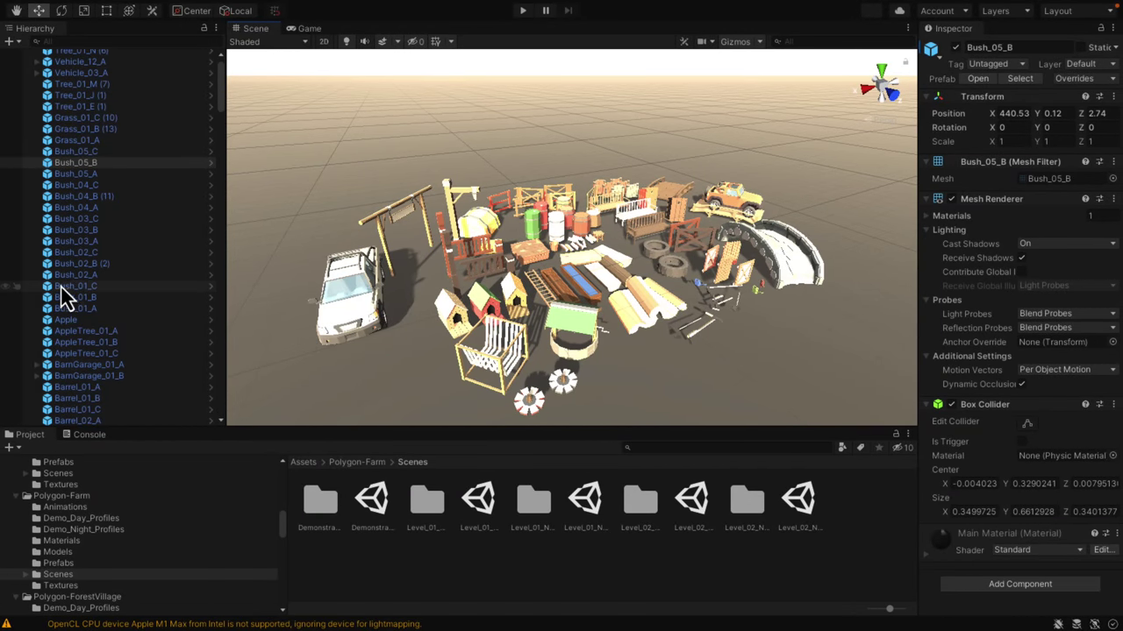
pyautogui.scroll(-5, 61, 293)
pyautogui.scroll(-5, 71, 307)
pyautogui.scroll(-4, 142, 533)
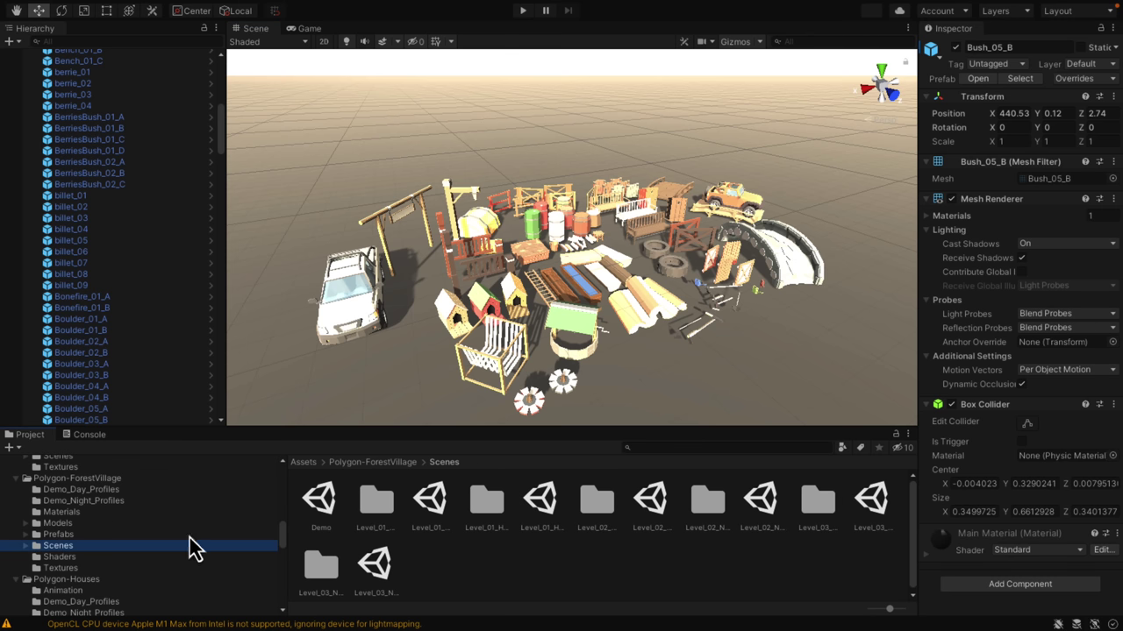
# Load Polygon-ForestVillage's Demo scene, frame SM_Foliage_01, and orbit over the timber houses and church.
pyautogui.click(428, 509)
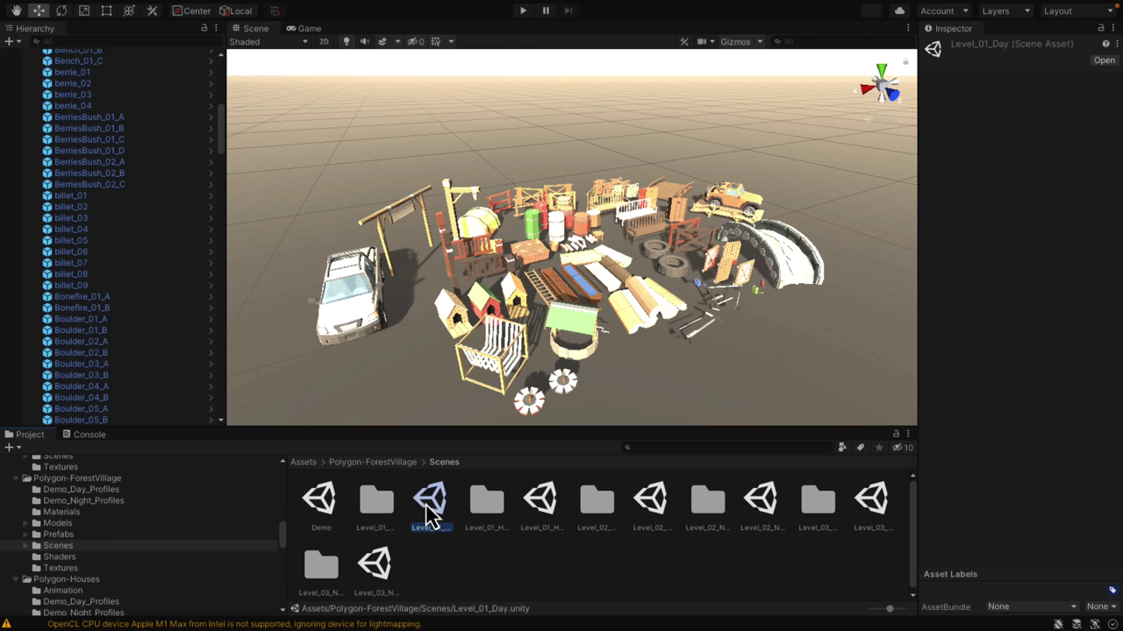
pyautogui.doubleClick(321, 502)
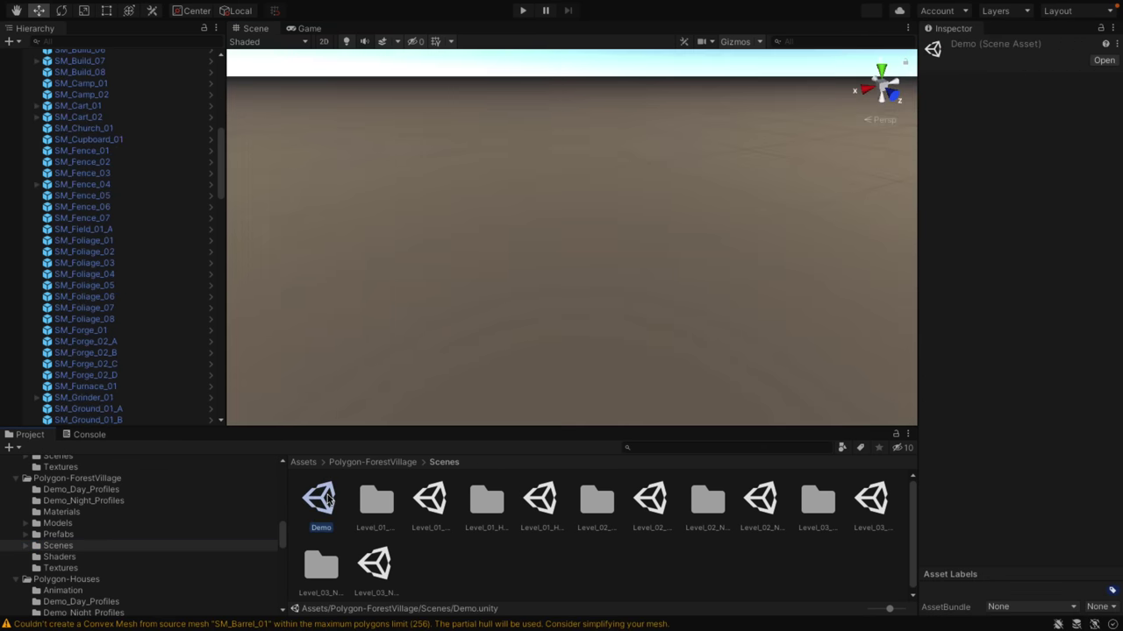
pyautogui.doubleClick(54, 241)
pyautogui.keyDown('alt'); pyautogui.moveTo(776, 224); pyautogui.dragTo(586, 214); pyautogui.keyUp('alt')
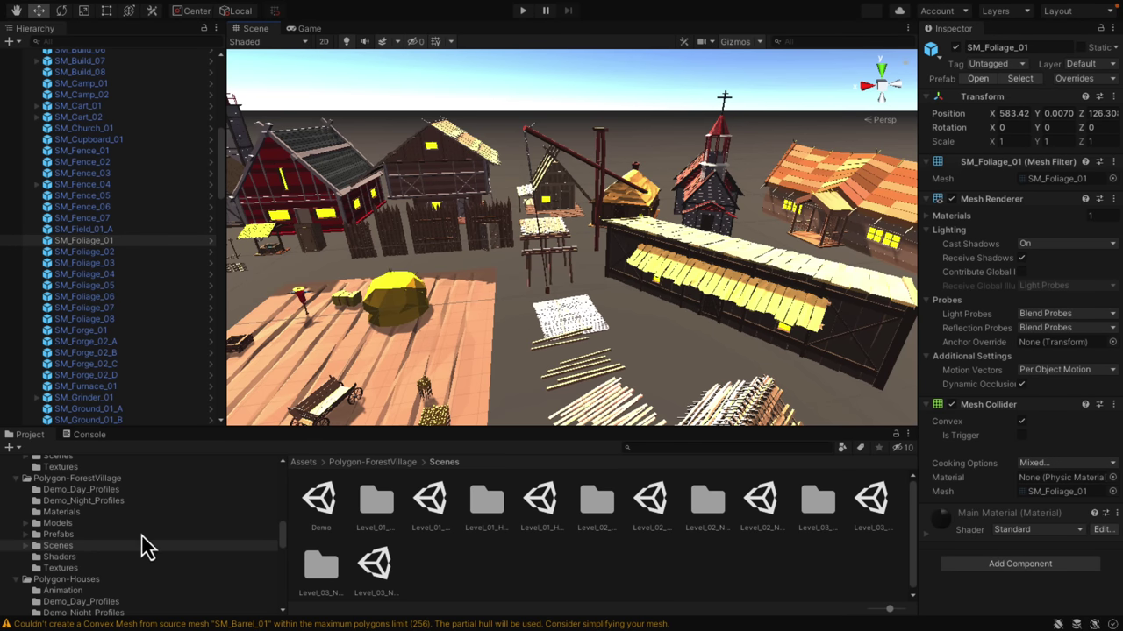
pyautogui.scroll(-3, 143, 541)
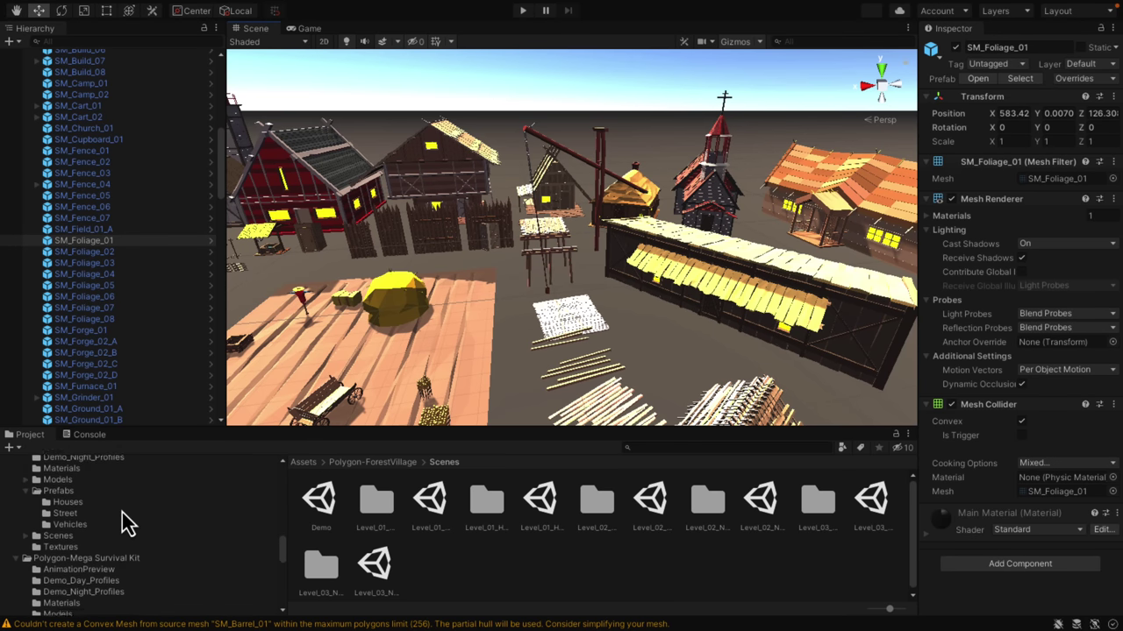
pyautogui.scroll(2, 127, 523)
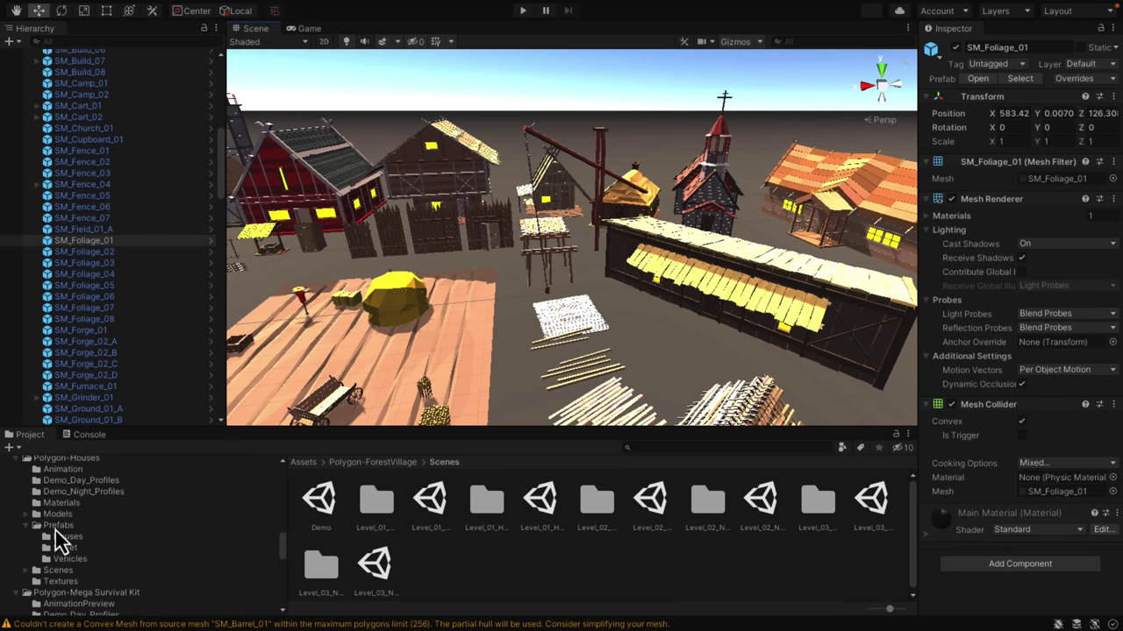
# Browse the Polygon-Houses Houses prefabs with enlarged thumbnails to read their full names.
pyautogui.click(56, 526)
pyautogui.click(68, 537)
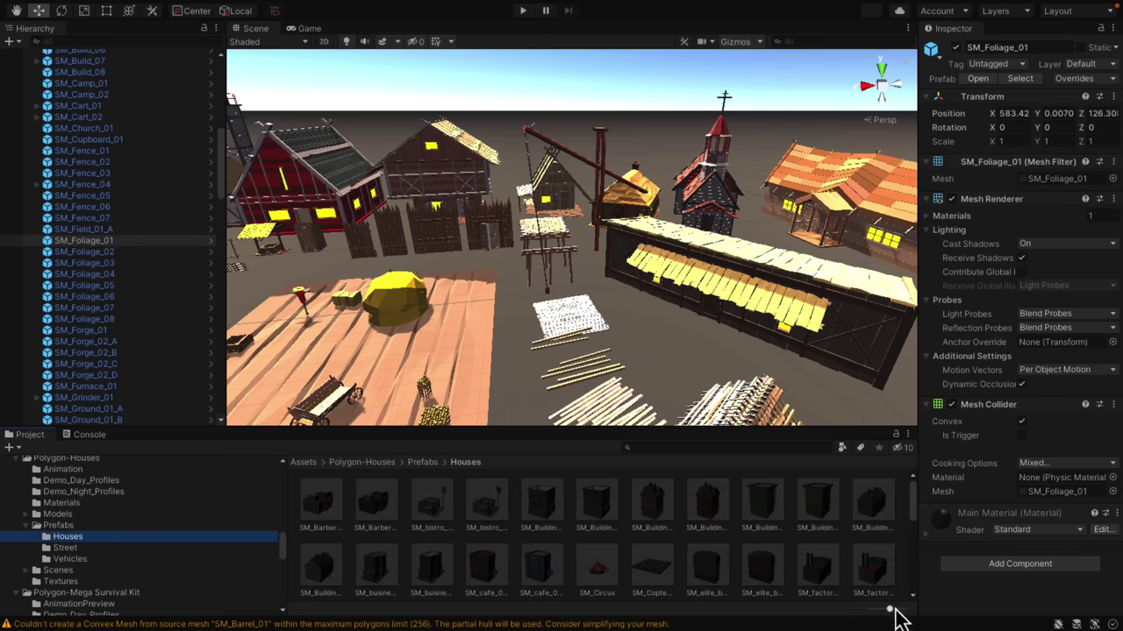
pyautogui.moveTo(895, 611); pyautogui.dragTo(908, 612)
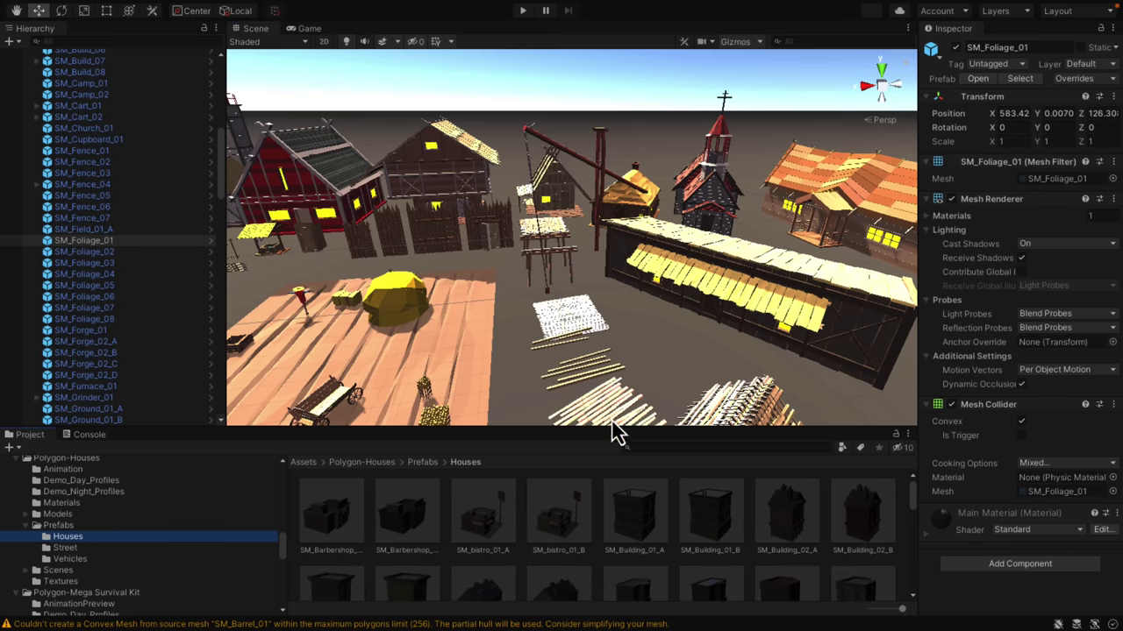
pyautogui.moveTo(609, 428); pyautogui.dragTo(601, 177)
pyautogui.scroll(-3, 586, 477)
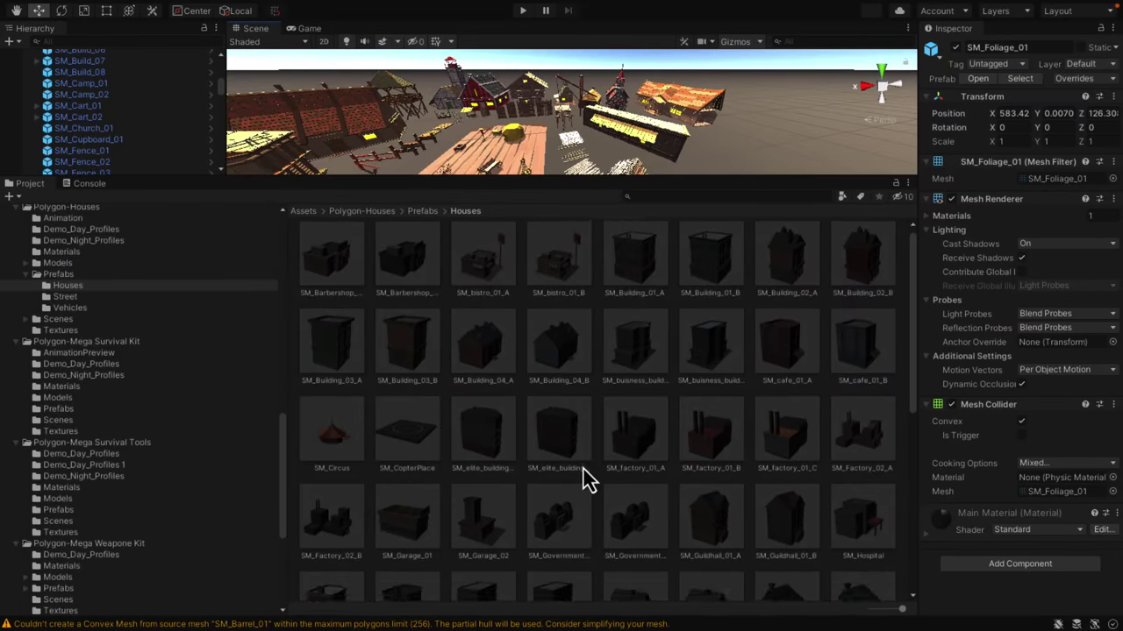
pyautogui.scroll(-3, 587, 476)
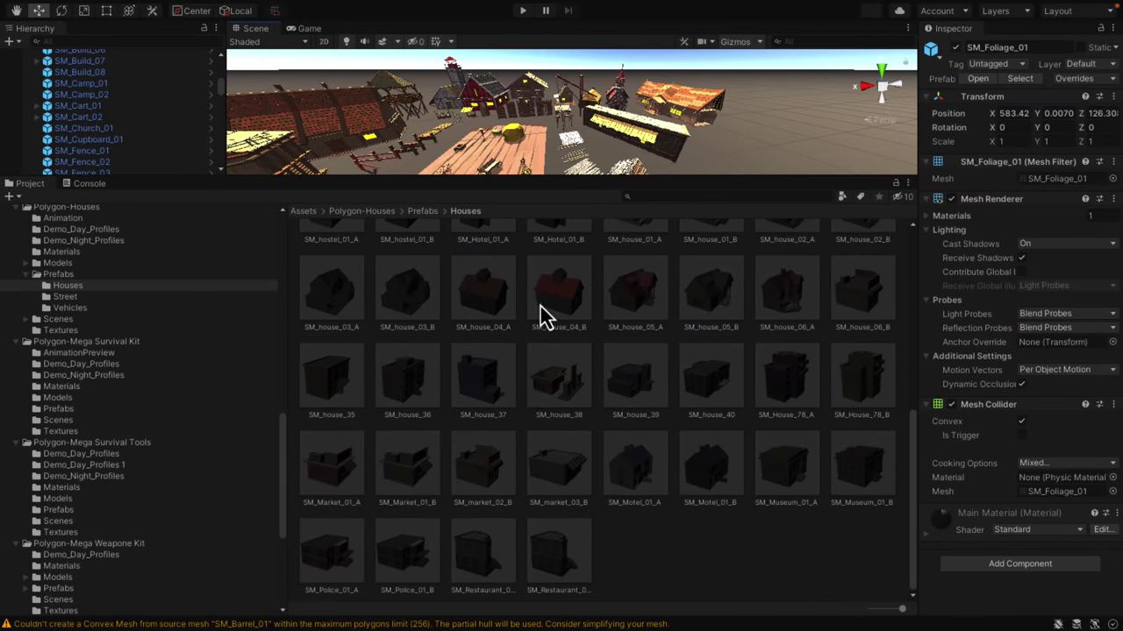
# Place SM_house_04_B into the scene, then look through the Street and Vehicles prefabs.
pyautogui.moveTo(695, 156); pyautogui.dragTo(762, 157)
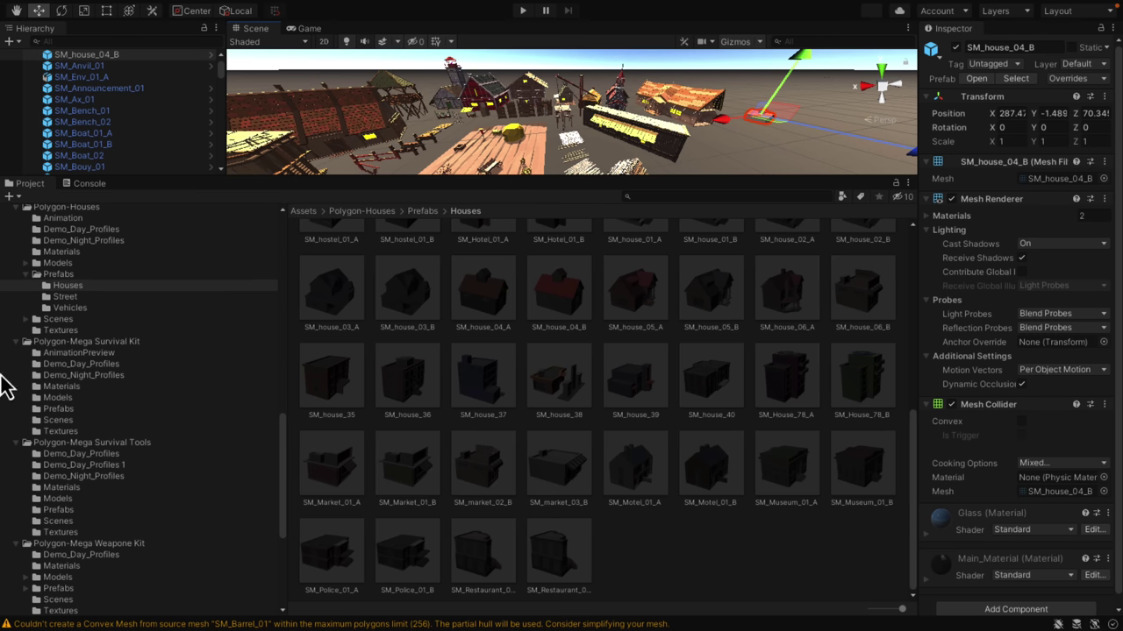
pyautogui.click(66, 297)
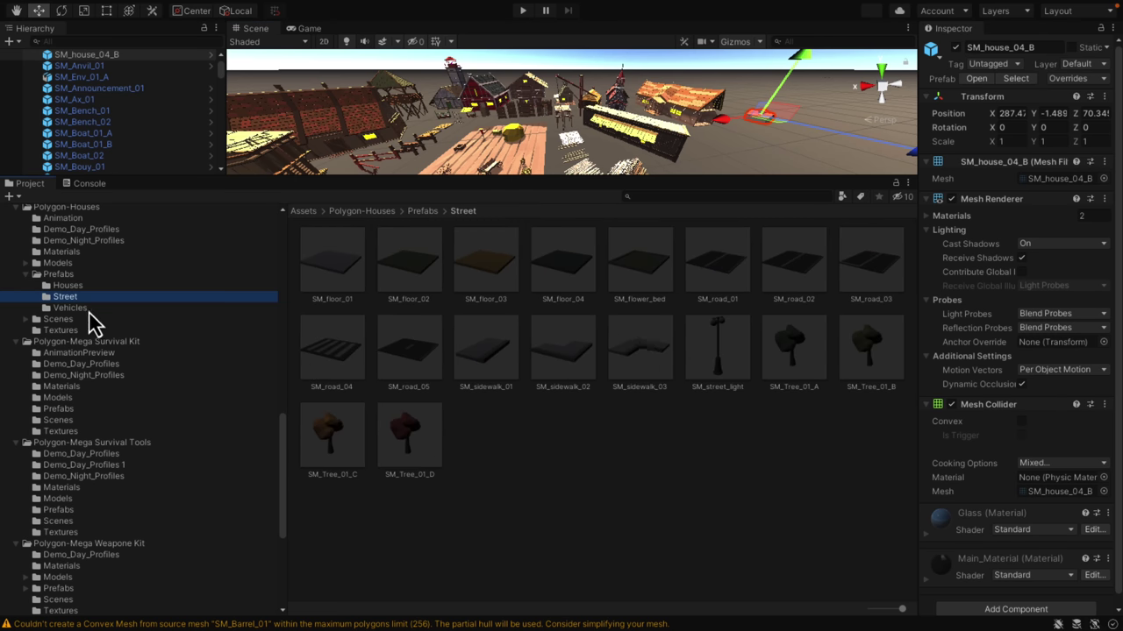
pyautogui.click(70, 308)
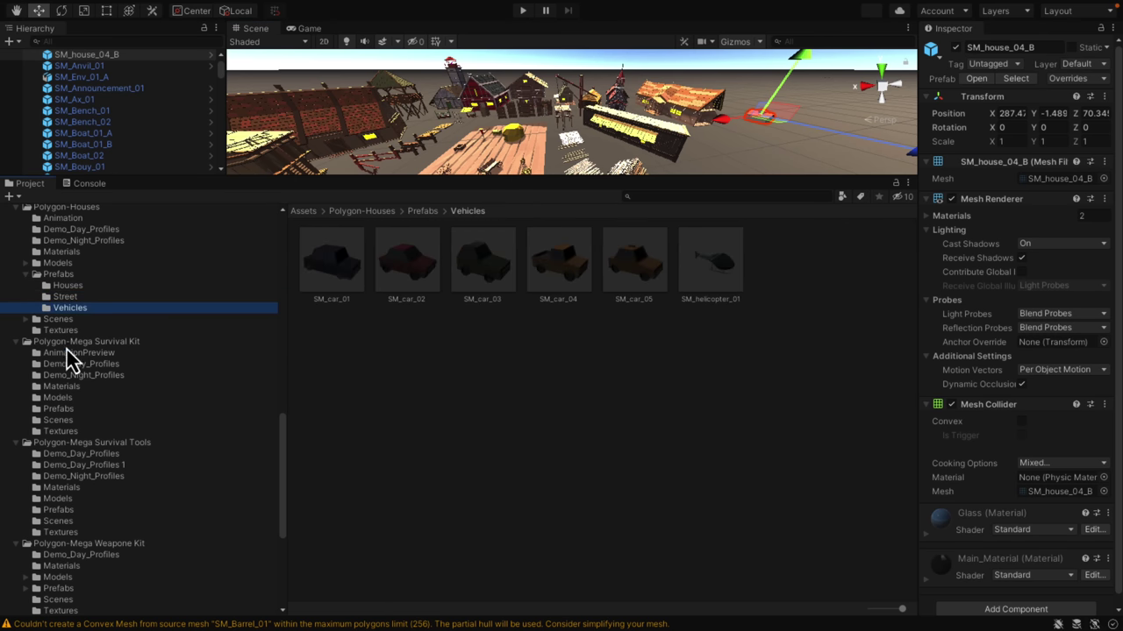
# Scroll the Survival Tools prefab grid down to SM_Log, SM_MAGNET, SM_Paint_Roller and SM_Pliers.
pyautogui.click(58, 410)
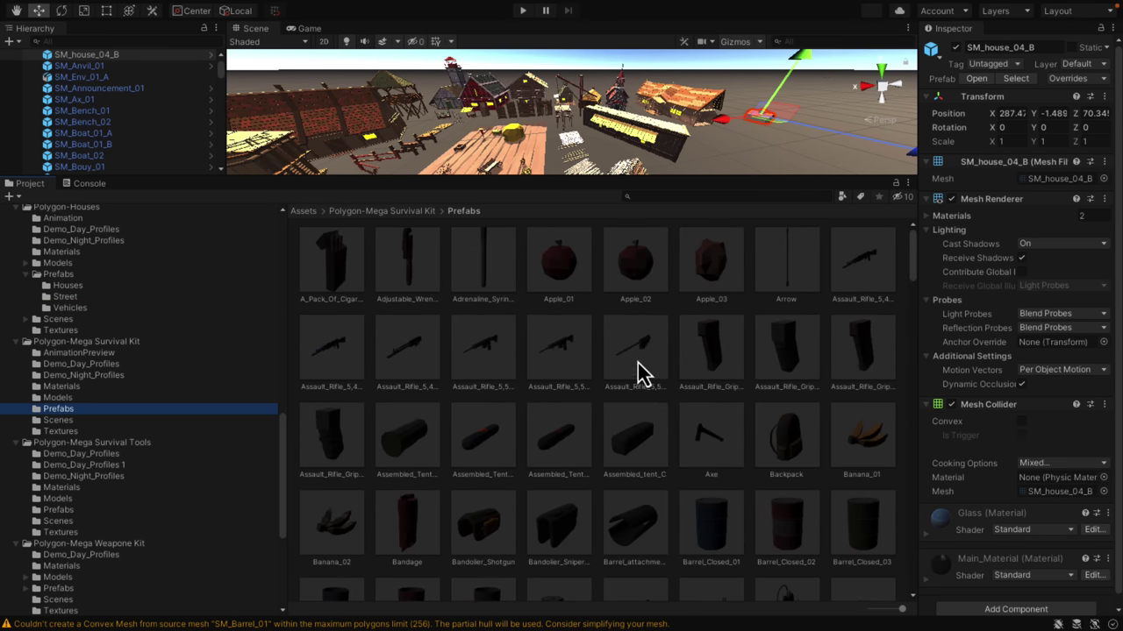
pyautogui.scroll(-5, 637, 363)
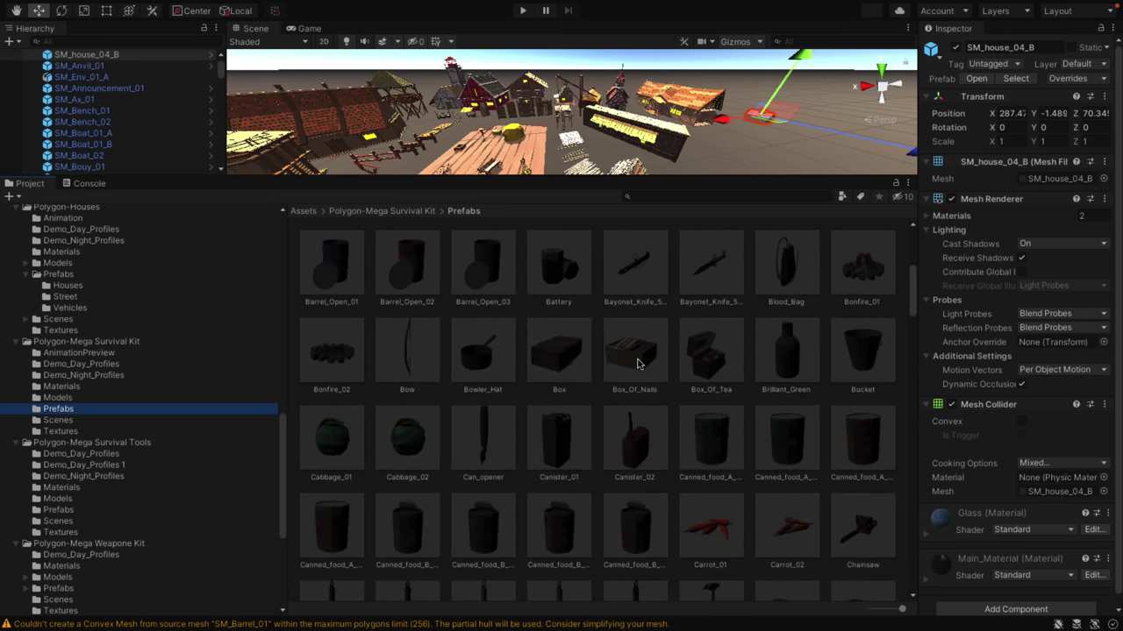
pyautogui.scroll(-10, 638, 364)
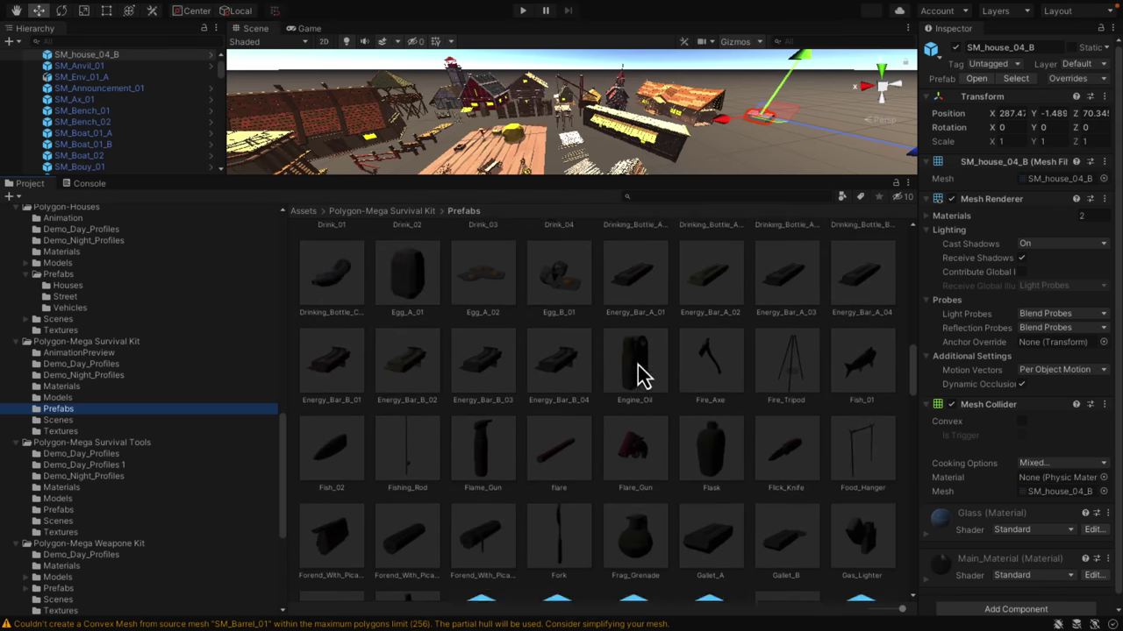
pyautogui.scroll(-10, 638, 365)
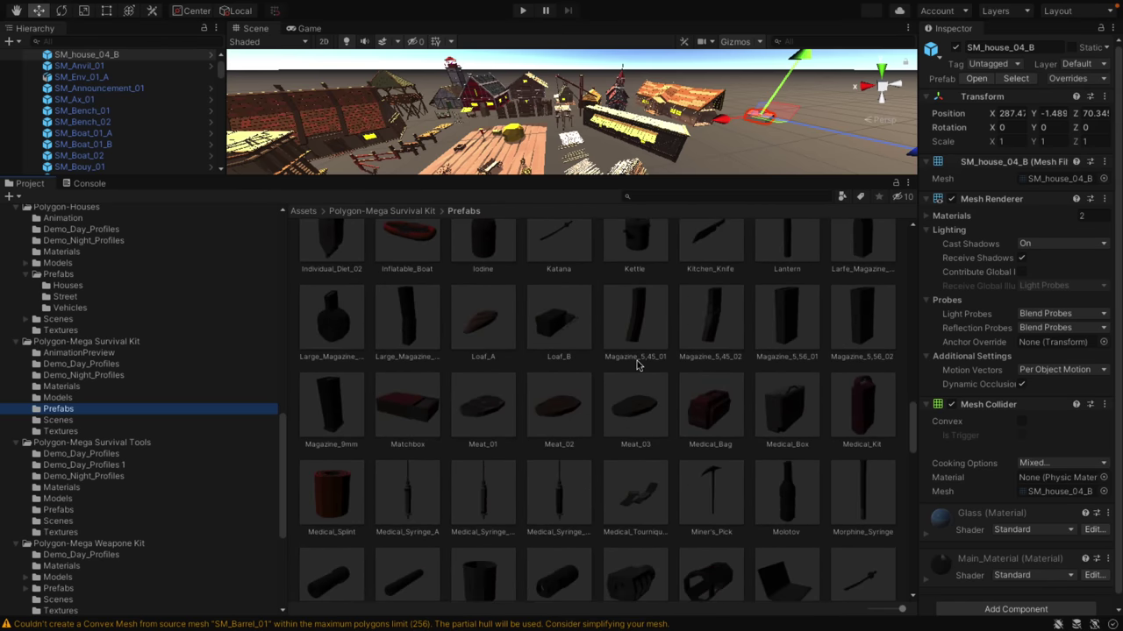
pyautogui.scroll(-10, 637, 365)
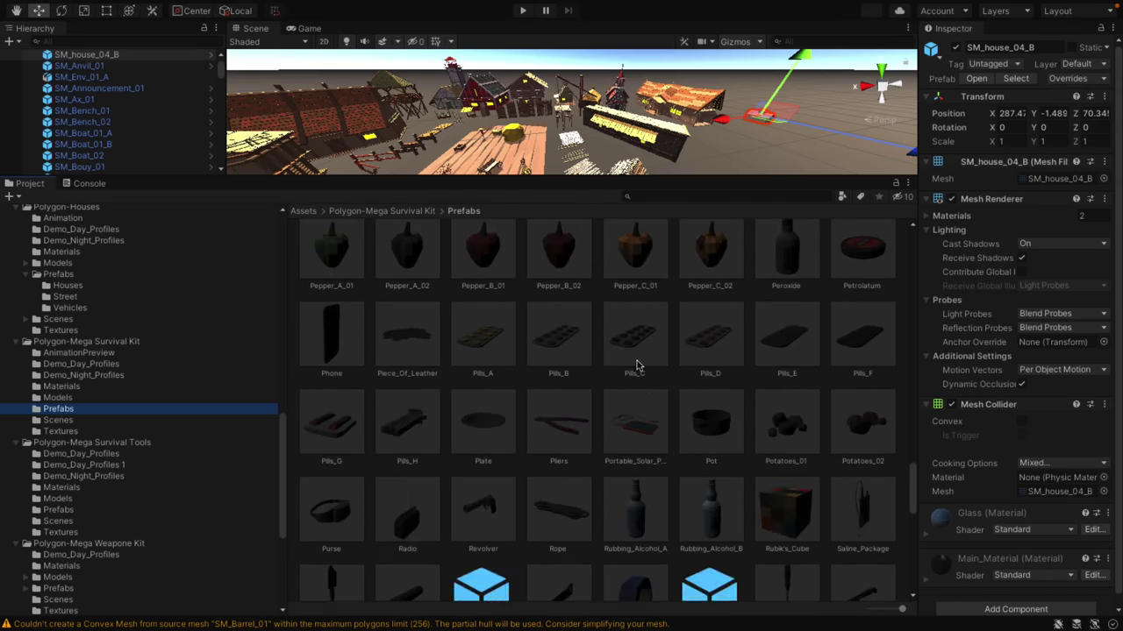
pyautogui.scroll(-8, 637, 365)
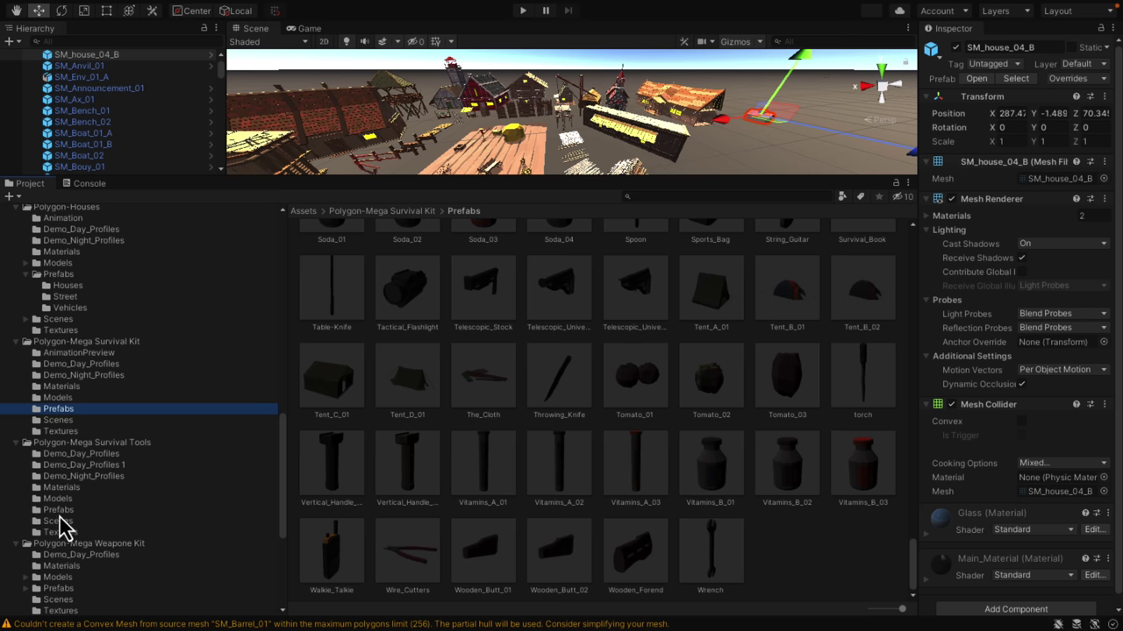
pyautogui.scroll(-6, 706, 379)
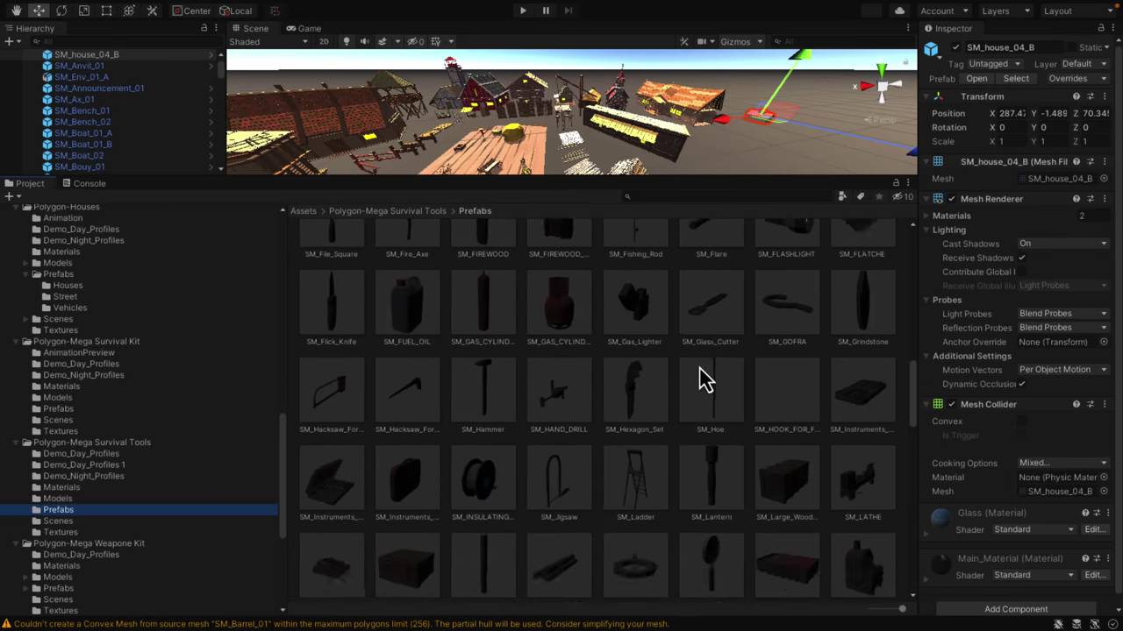
pyautogui.scroll(10, 706, 379)
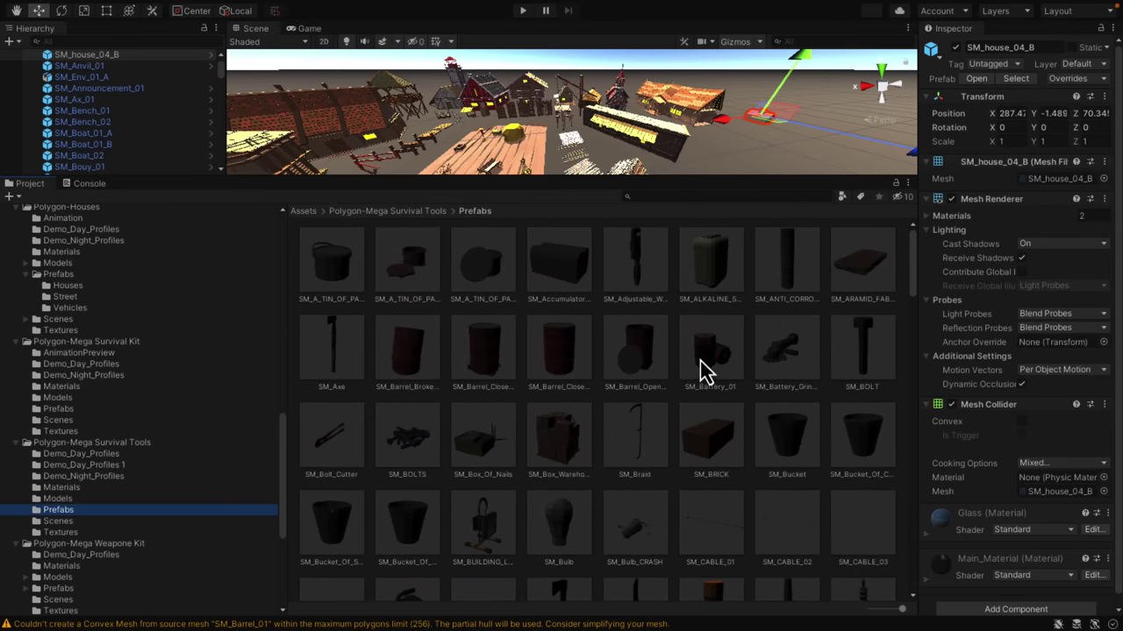
pyautogui.scroll(-4, 699, 360)
pyautogui.scroll(-6, 501, 388)
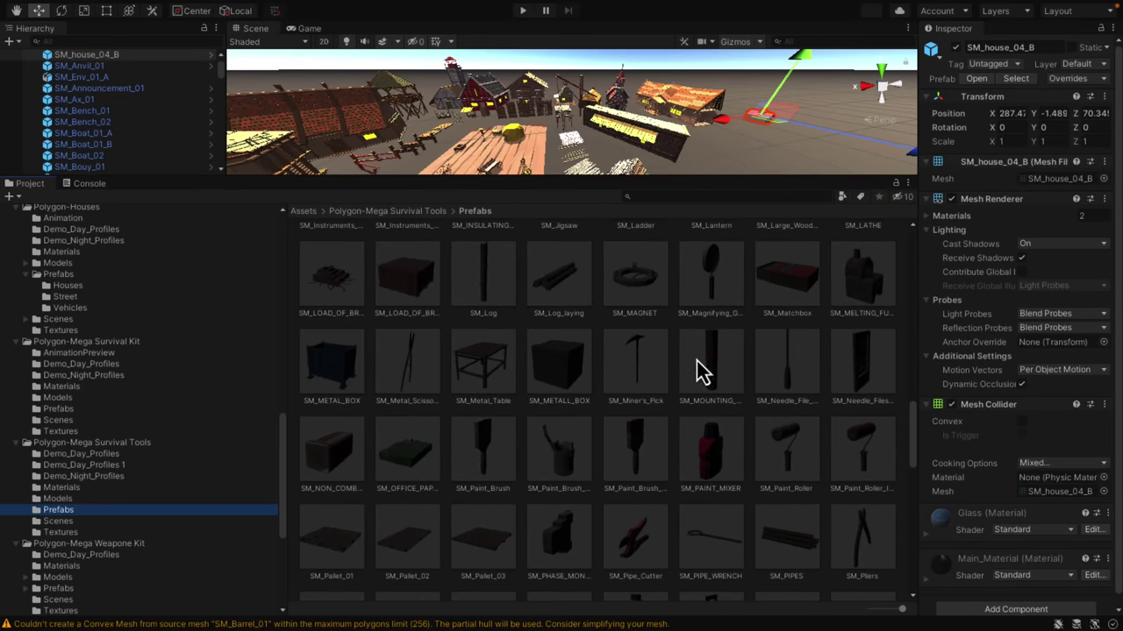
pyautogui.scroll(-5, 103, 466)
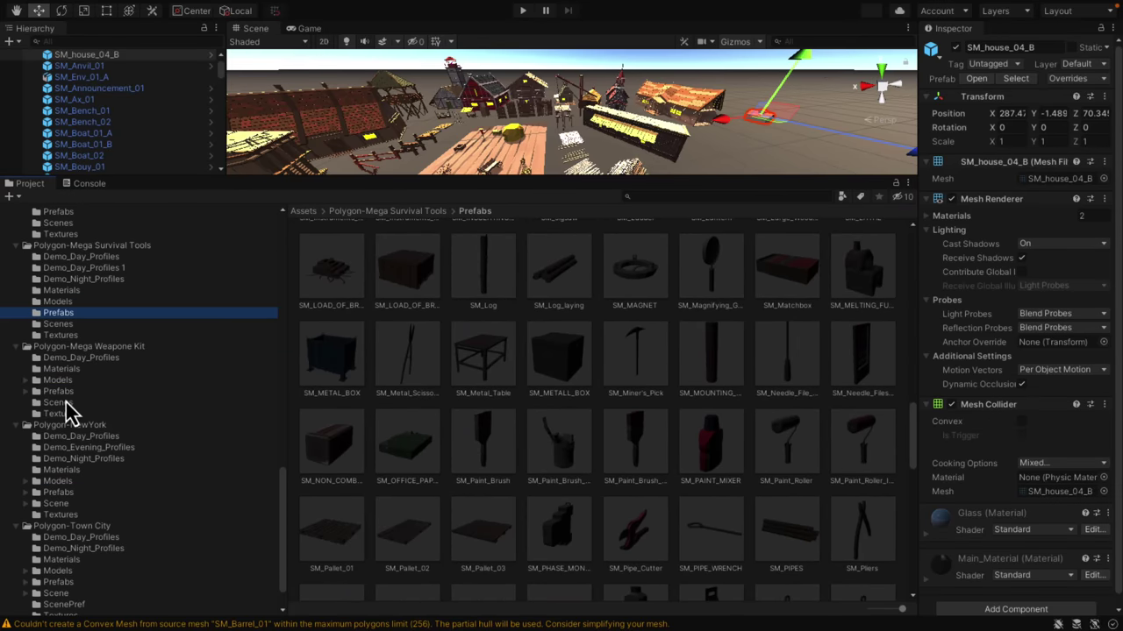
# Load the Weapon Kit Demo scene with Don't Save for the previous scene, and enlarge the Scene view.
pyautogui.click(61, 405)
pyautogui.doubleClick(326, 263)
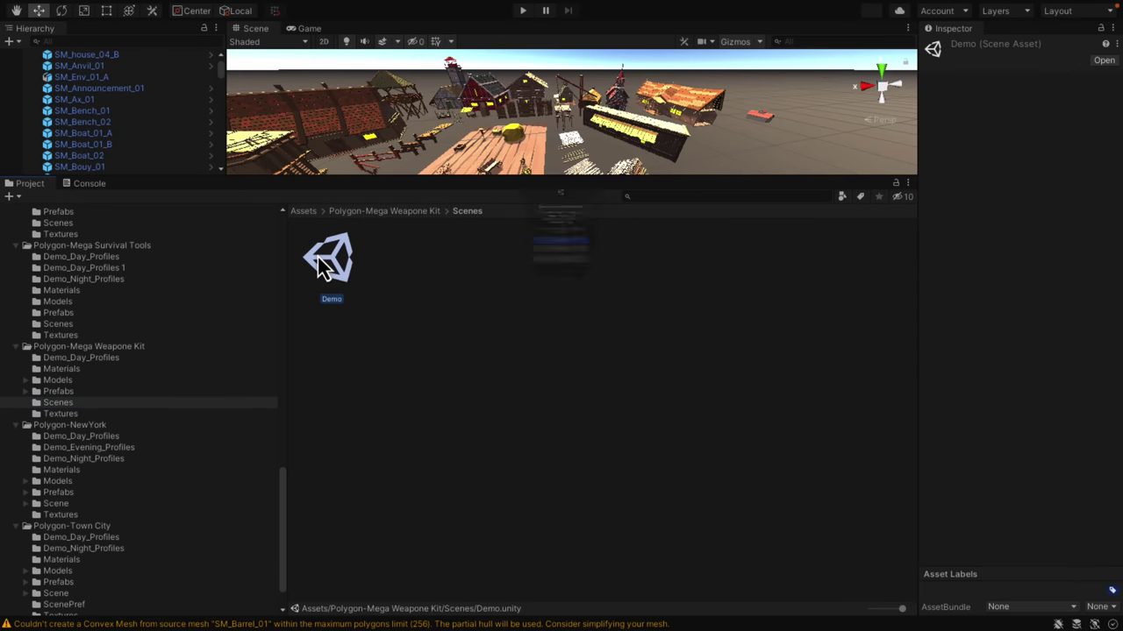
pyautogui.click(578, 299)
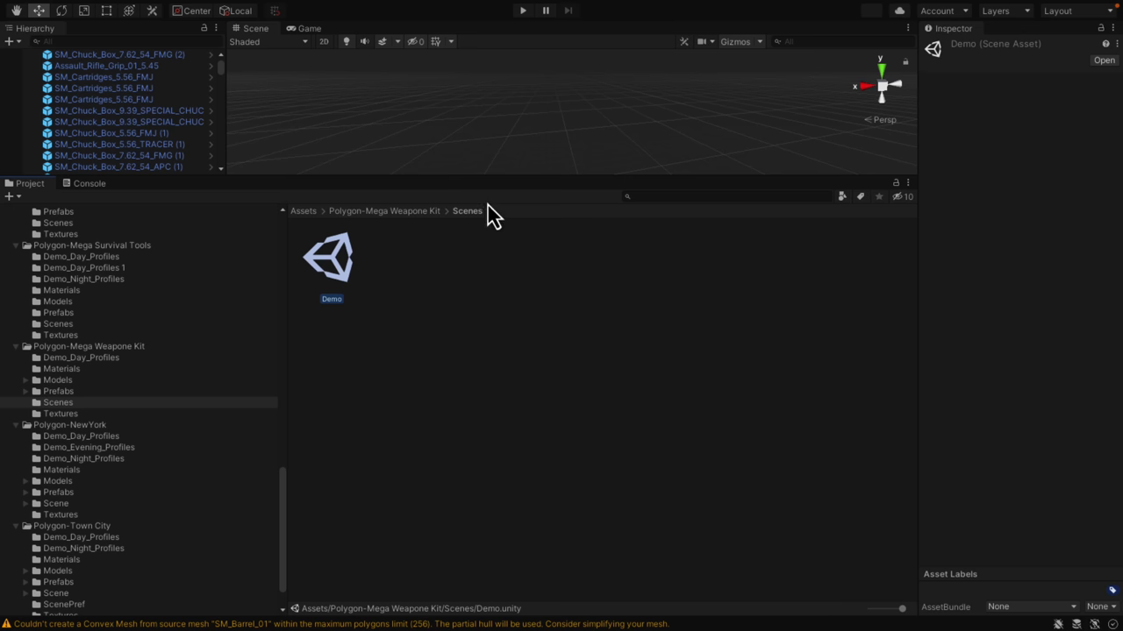
pyautogui.moveTo(485, 180); pyautogui.dragTo(527, 428)
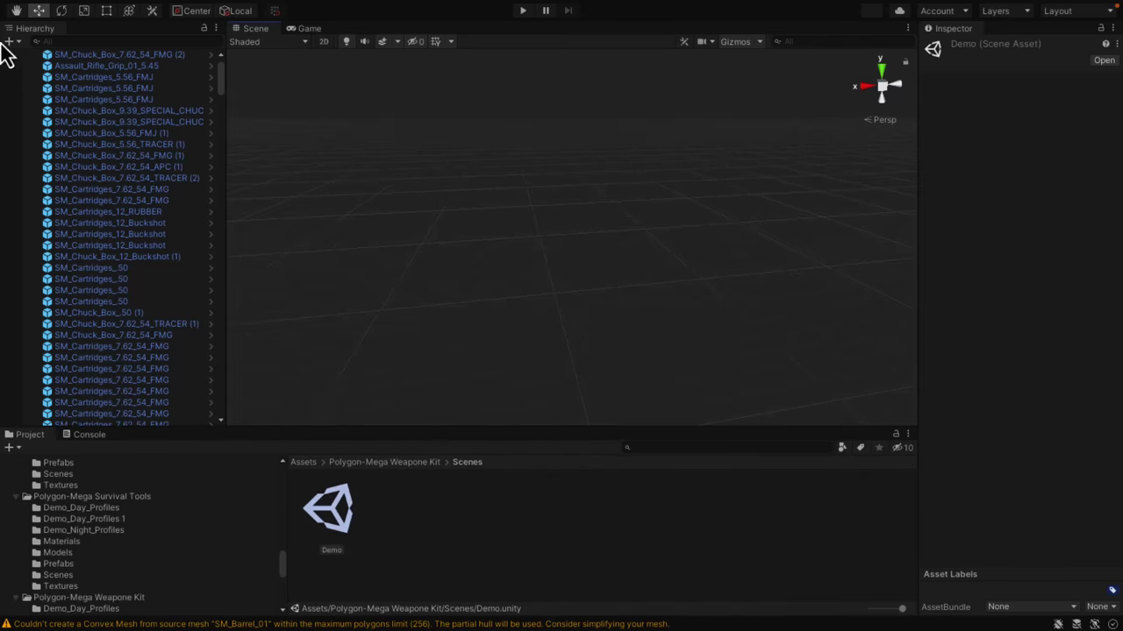
# Frame a chuck box, then fly the camera past the pistol, rifle and launcher boards.
pyautogui.click(62, 112)
pyautogui.press('f')
pyautogui.scroll(-6, 579, 183)
pyautogui.moveTo(578, 183); pyautogui.dragTo(575, 325, button='right')
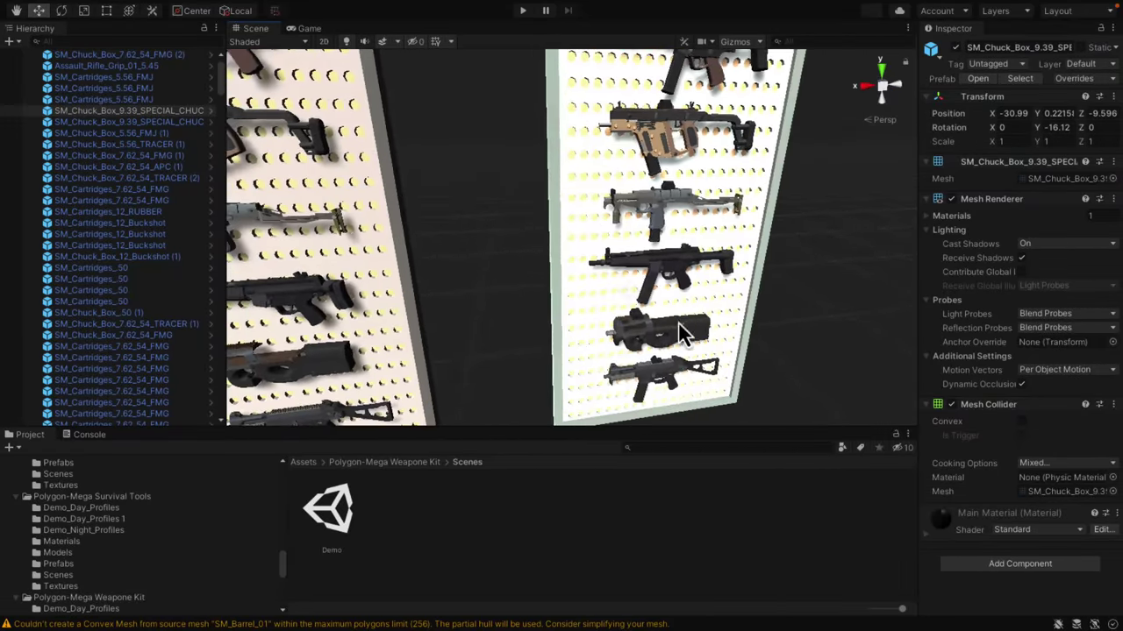
pyautogui.moveTo(659, 342); pyautogui.dragTo(613, 270, button='right')
pyautogui.press('d')
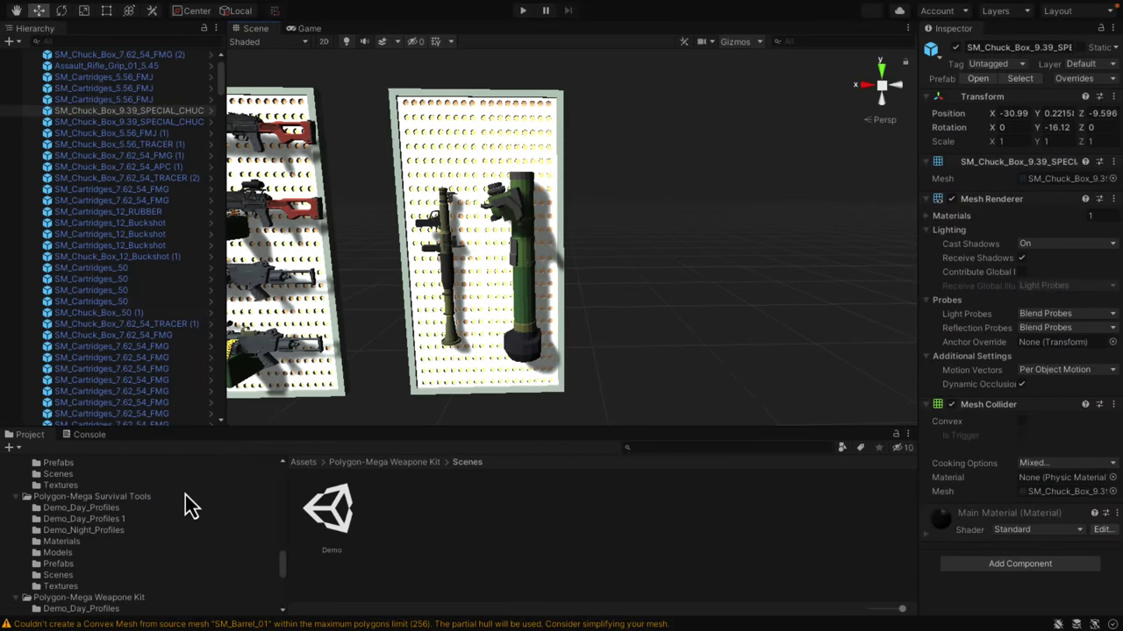
pyautogui.scroll(-10, 117, 491)
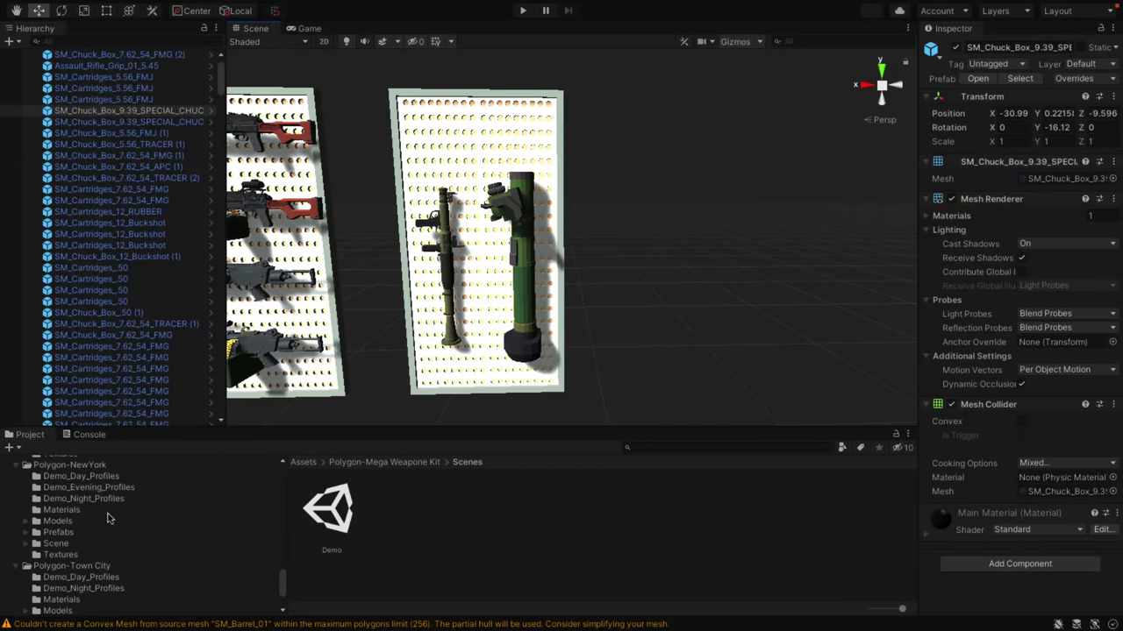
pyautogui.scroll(1, 110, 522)
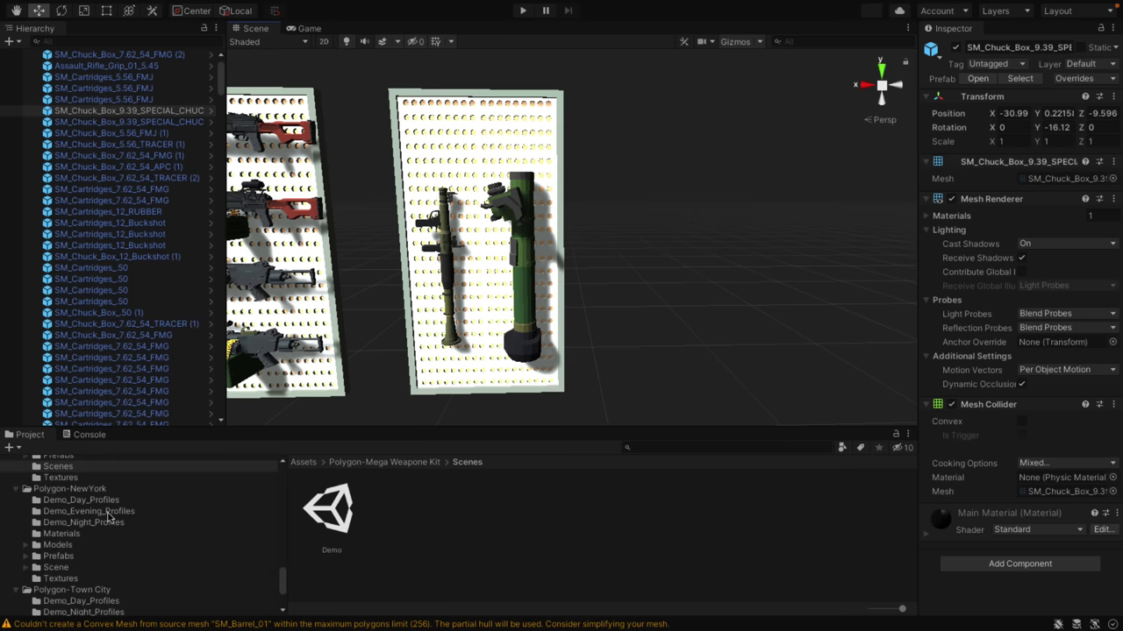
# Browse the Polygon-NewYork prefabs in an enlarged Project panel.
pyautogui.click(54, 558)
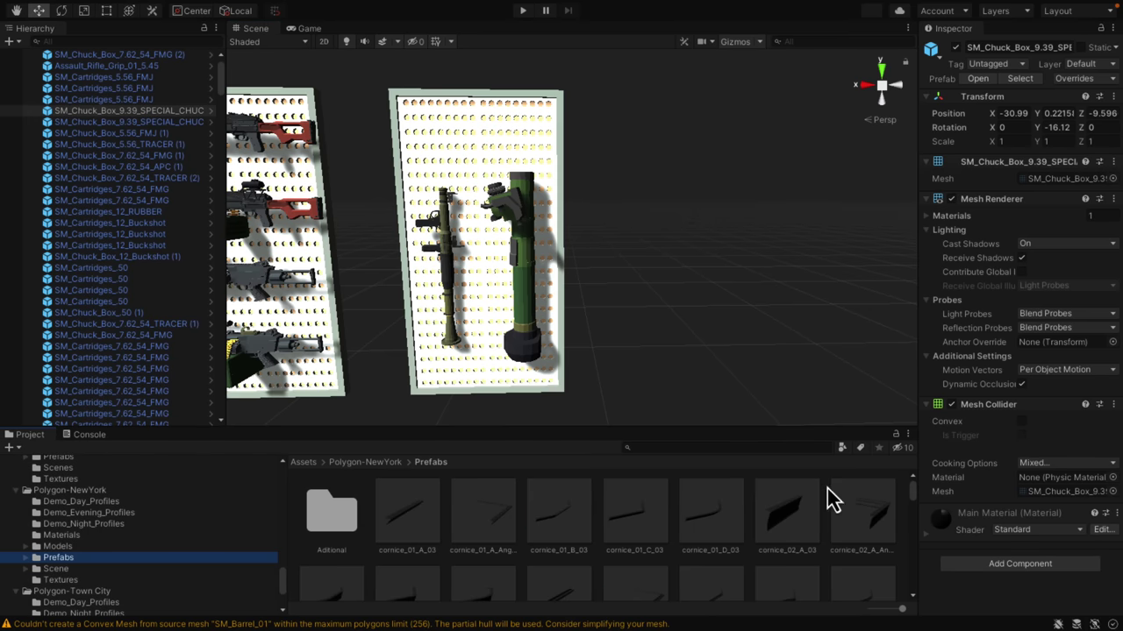
pyautogui.scroll(-1, 513, 537)
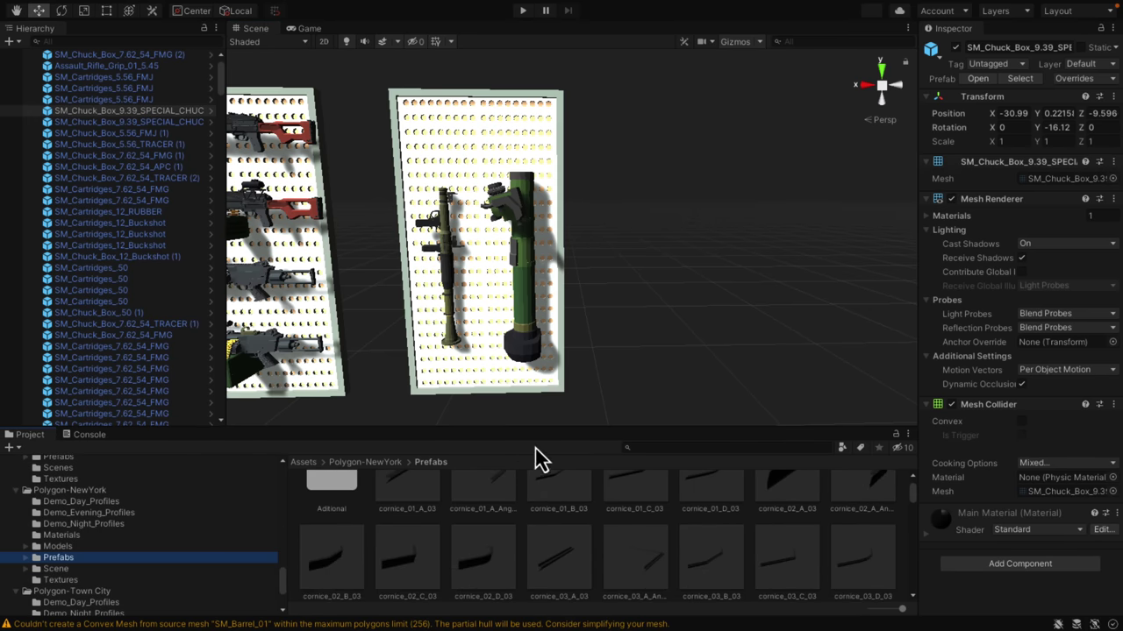
pyautogui.moveTo(538, 432); pyautogui.dragTo(567, 226)
pyautogui.scroll(1, 624, 469)
pyautogui.scroll(-10, 619, 457)
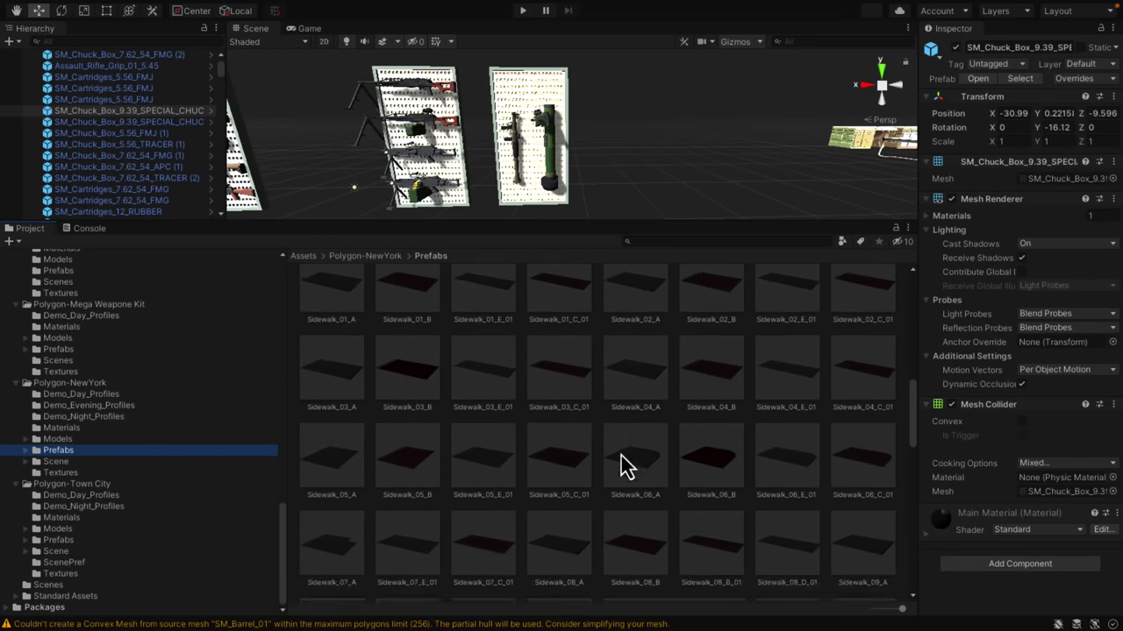
pyautogui.scroll(-4, 619, 457)
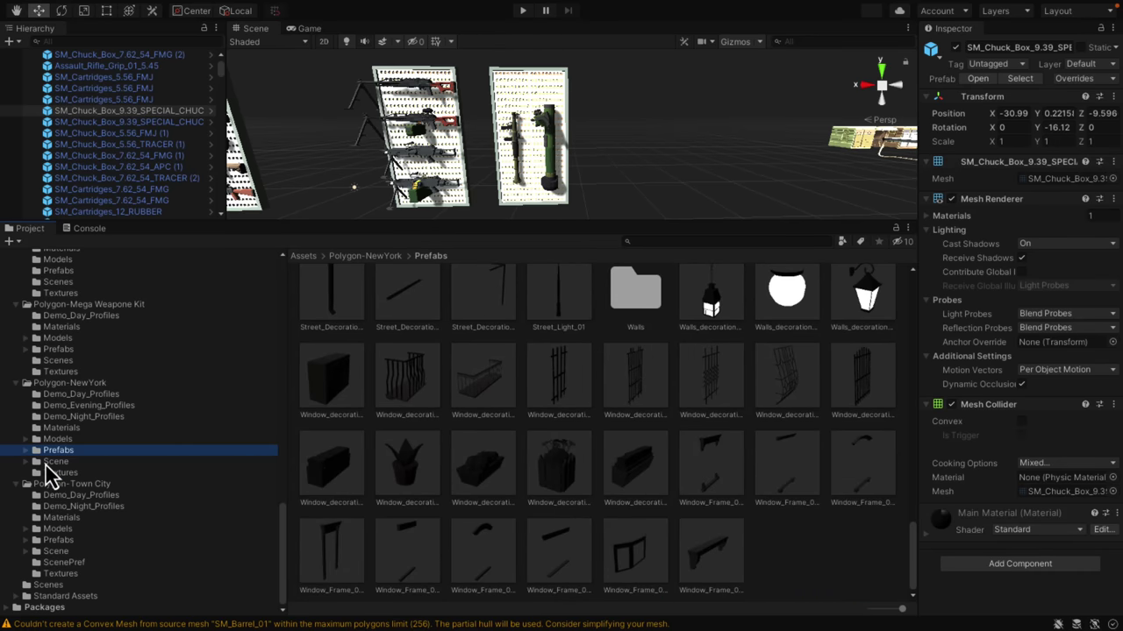
# Load Demo_Level_00, then Demo_Level_01, and orbit around its building facades.
pyautogui.doubleClick(478, 322)
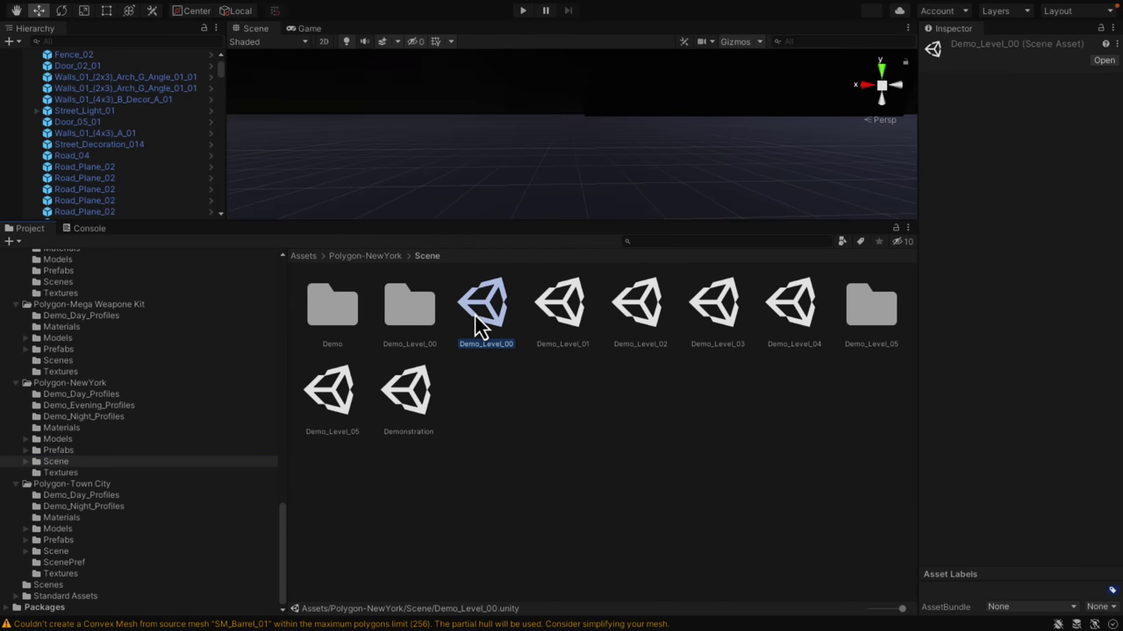
pyautogui.doubleClick(91, 189)
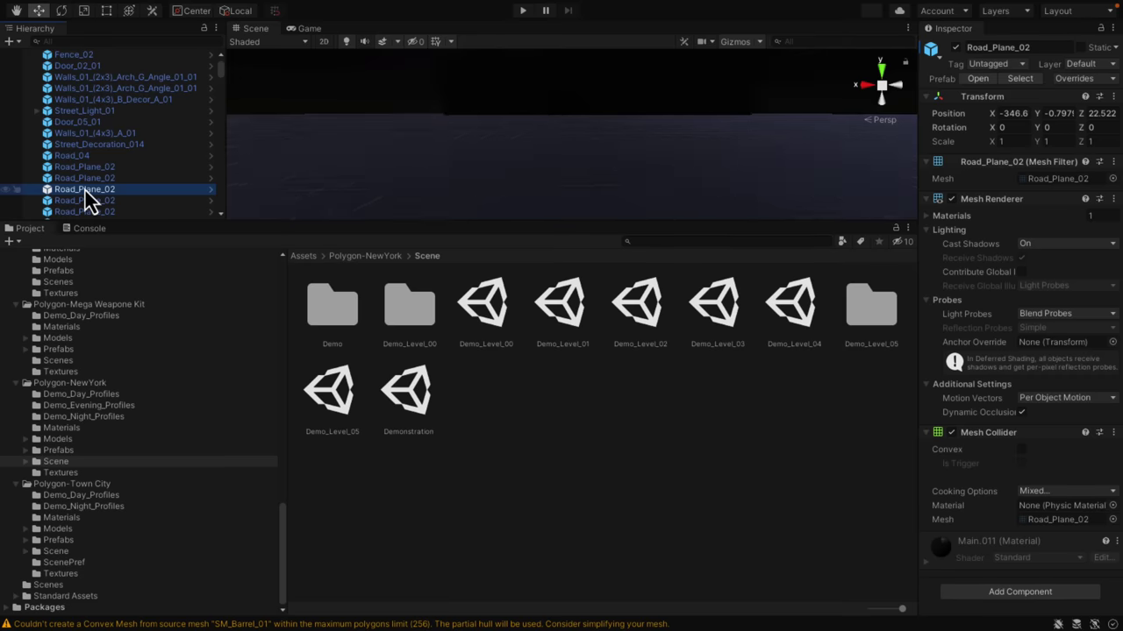
pyautogui.click(576, 319)
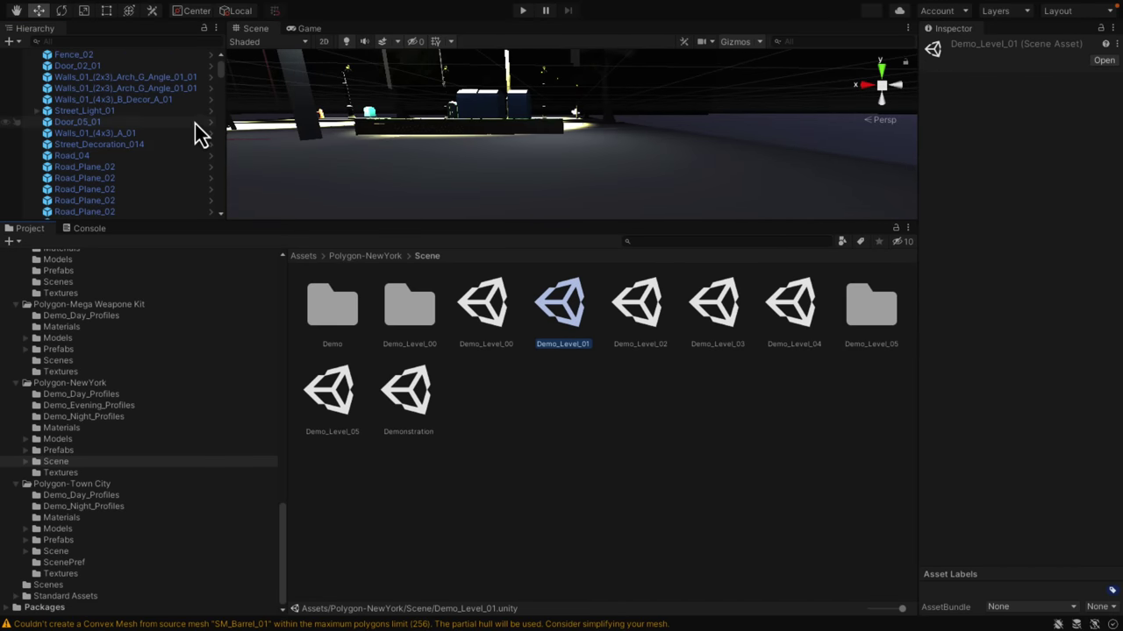
pyautogui.doubleClick(577, 304)
pyautogui.doubleClick(136, 158)
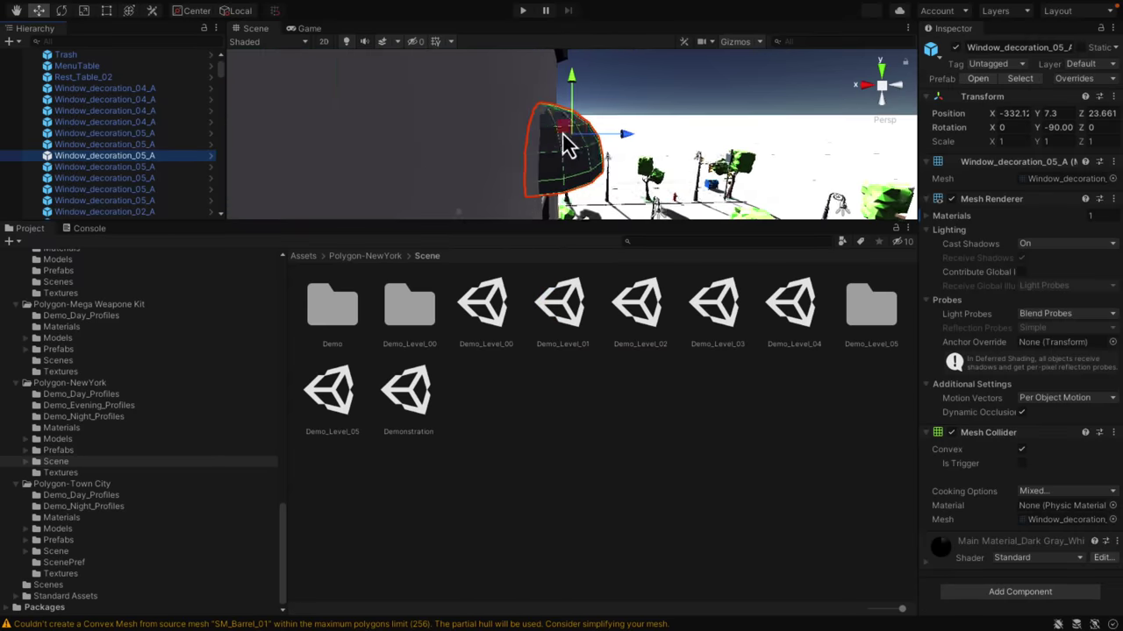
pyautogui.keyDown('alt'); pyautogui.moveTo(571, 146); pyautogui.dragTo(418, 117); pyautogui.keyUp('alt')
pyautogui.moveTo(419, 117); pyautogui.dragTo(314, 164, button='right')
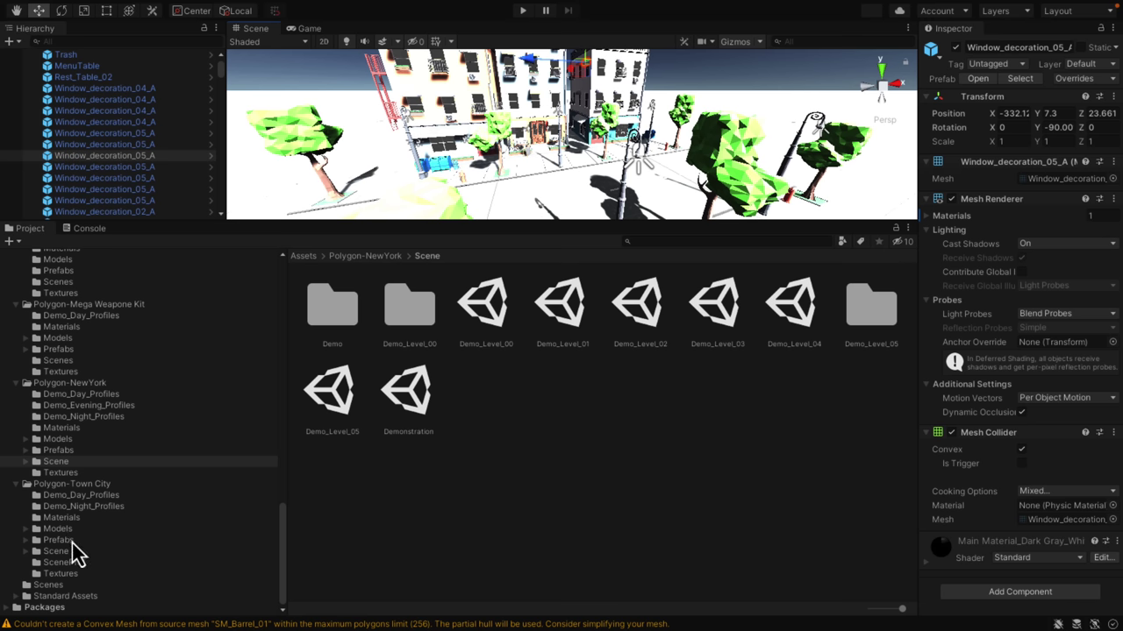
# Load the Level_01 scene from Polygon-Town City's Scene folder.
pyautogui.click(58, 540)
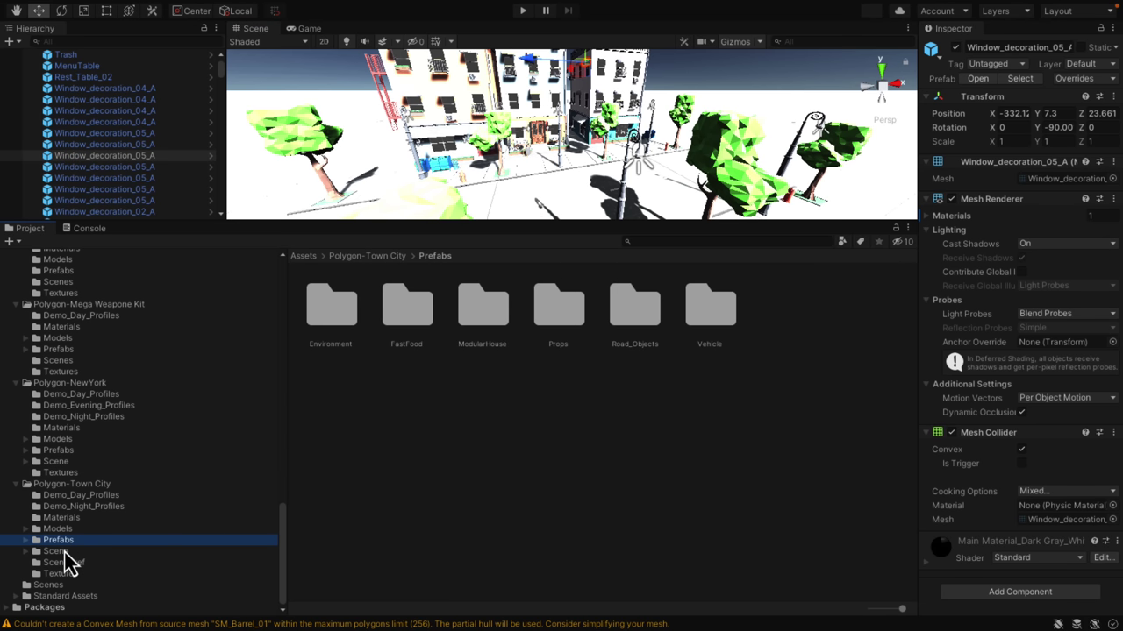
pyautogui.click(56, 551)
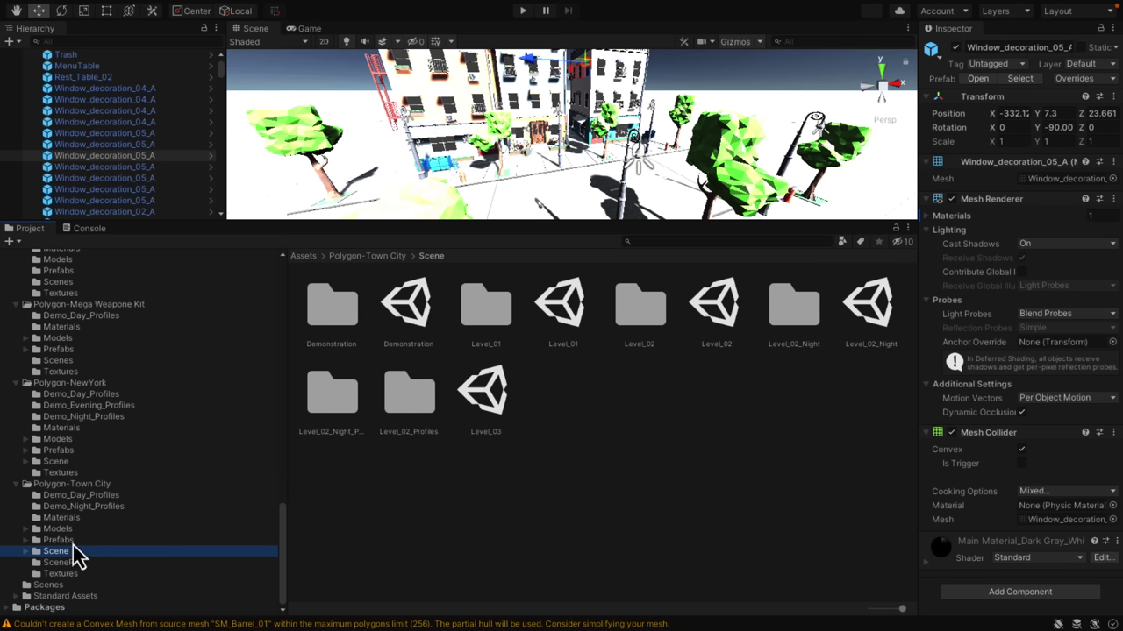
pyautogui.doubleClick(556, 316)
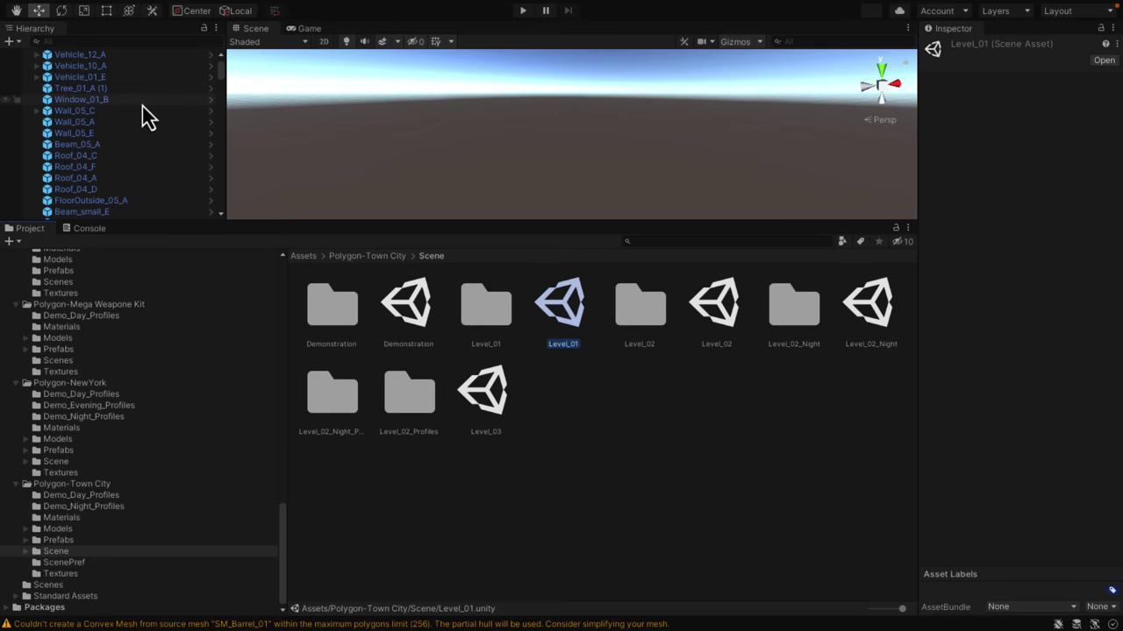
# Frame a window object, orbit and rise above the rooftops, then select a street lamp.
pyautogui.doubleClick(81, 100)
pyautogui.keyDown('alt'); pyautogui.moveTo(501, 150); pyautogui.dragTo(609, 161); pyautogui.keyUp('alt')
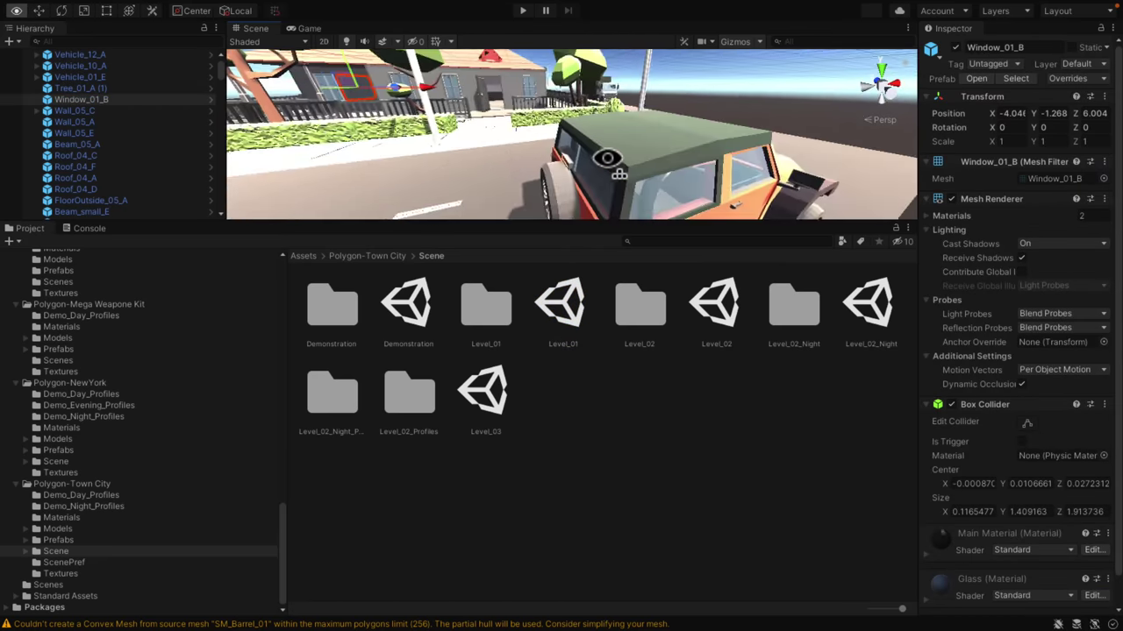
pyautogui.moveTo(608, 157); pyautogui.dragTo(306, 80, button='right')
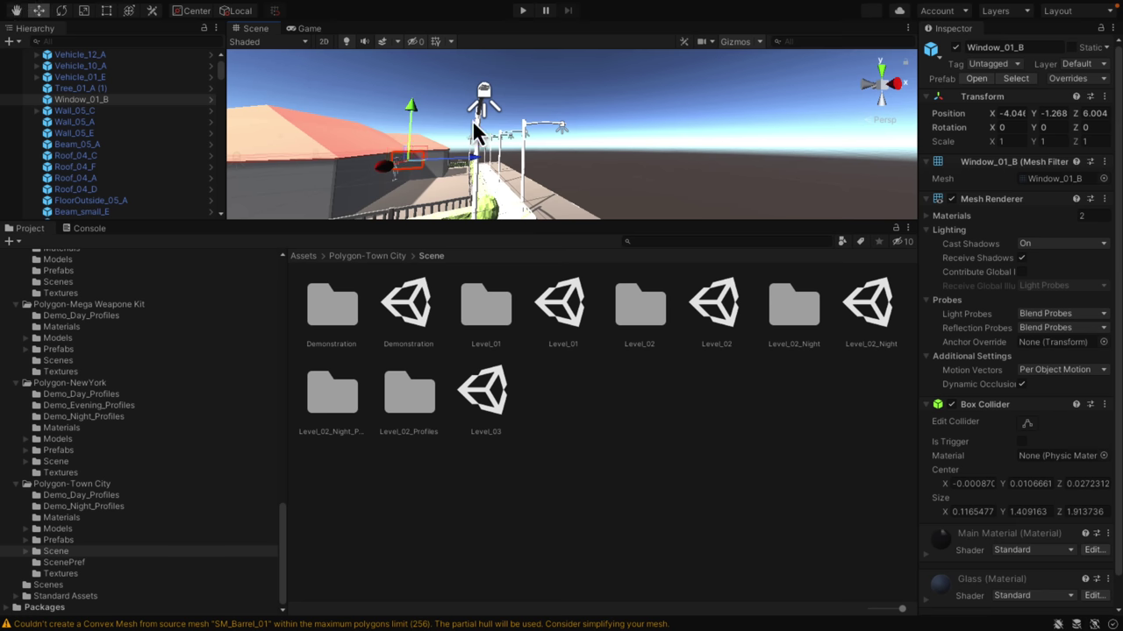
pyautogui.click(483, 110)
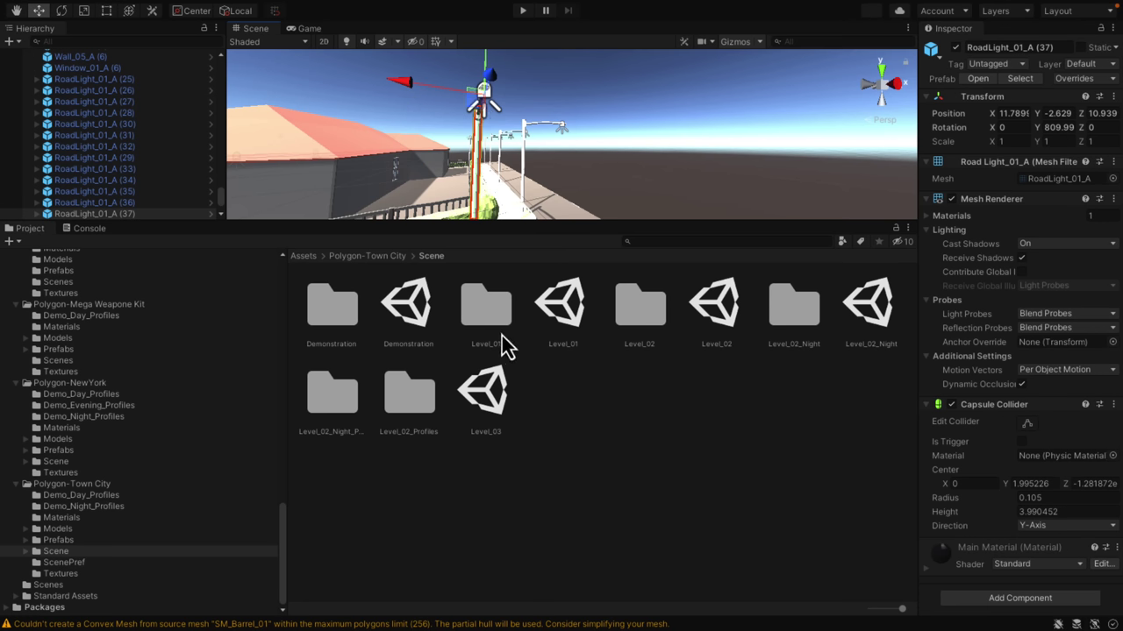
pyautogui.click(590, 316)
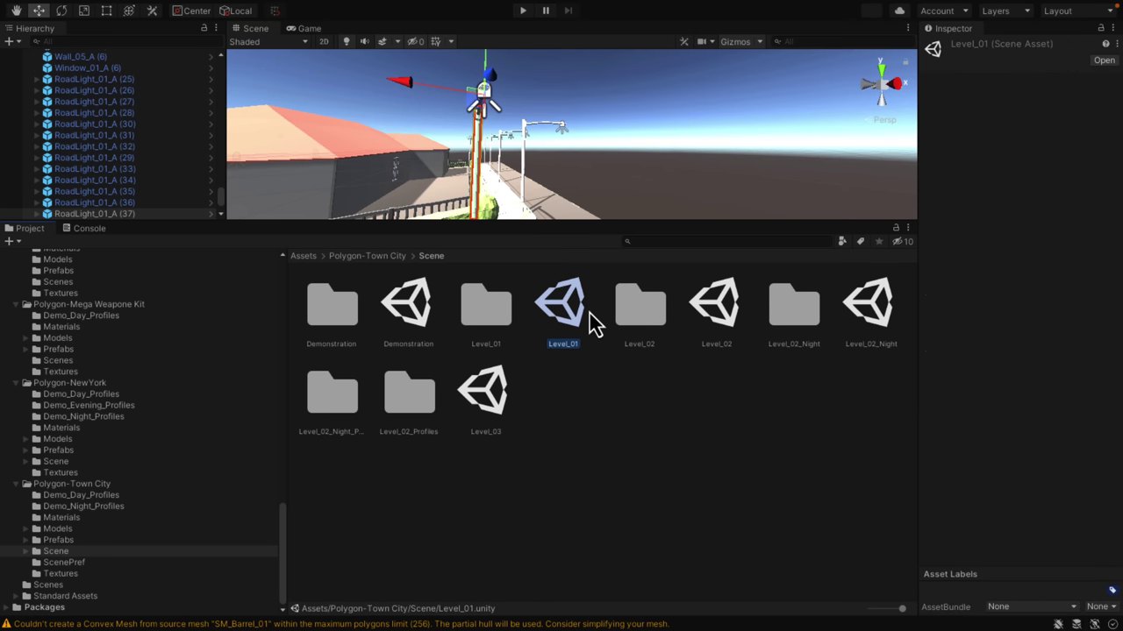
# Load Level_02_Night and fly from above the road down to street level by the brick building.
pyautogui.doubleClick(866, 316)
pyautogui.moveTo(645, 194); pyautogui.dragTo(884, 277, button='right')
pyautogui.moveTo(575, 122); pyautogui.dragTo(401, 154, button='right')
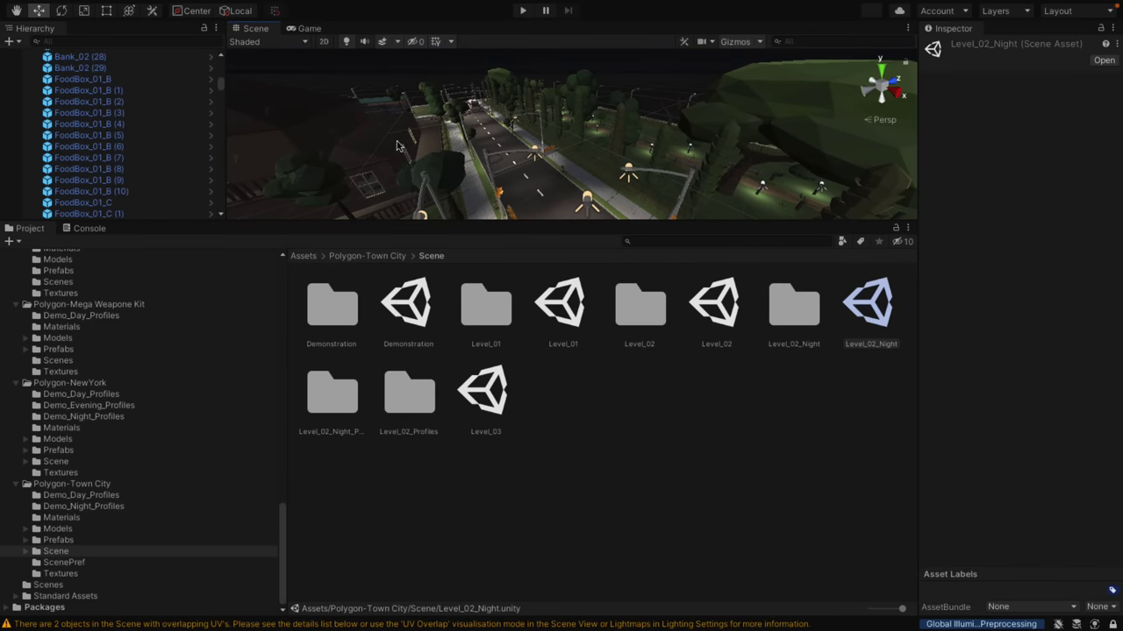
# Switch macOS Spaces to the Unreal Editor showing the night town demo level.
pyautogui.hotkey('ctrl', 'Left')
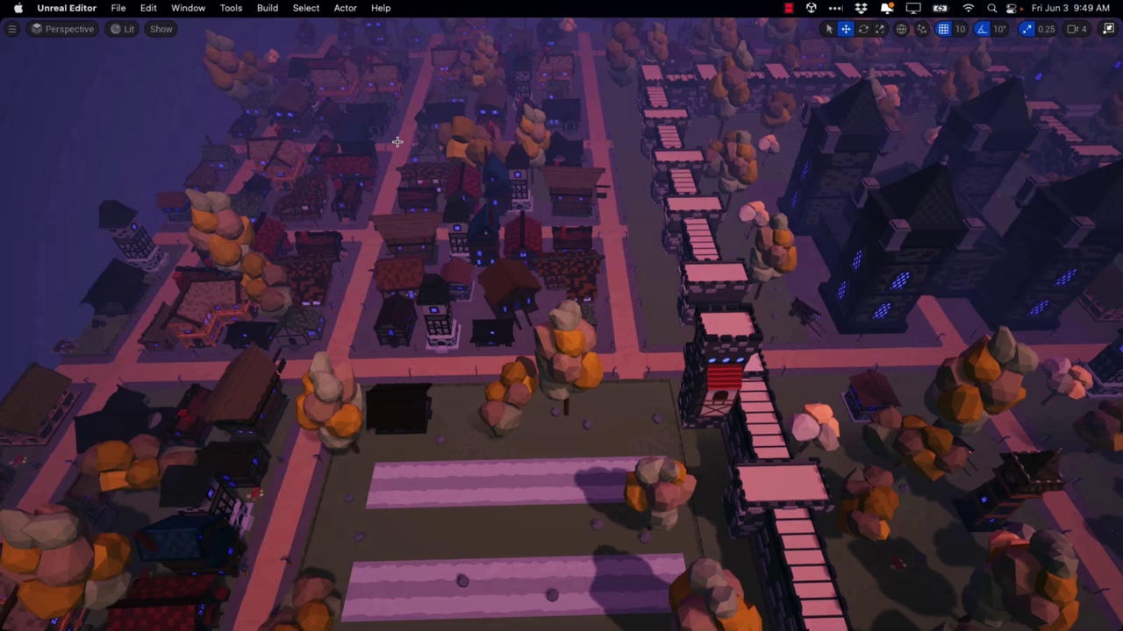
# Return Safari to the Polygon Game Dev Assets store page showing the 16-item bundle at CA$32.18.
pyautogui.hotkey('ctrl', 'Left')
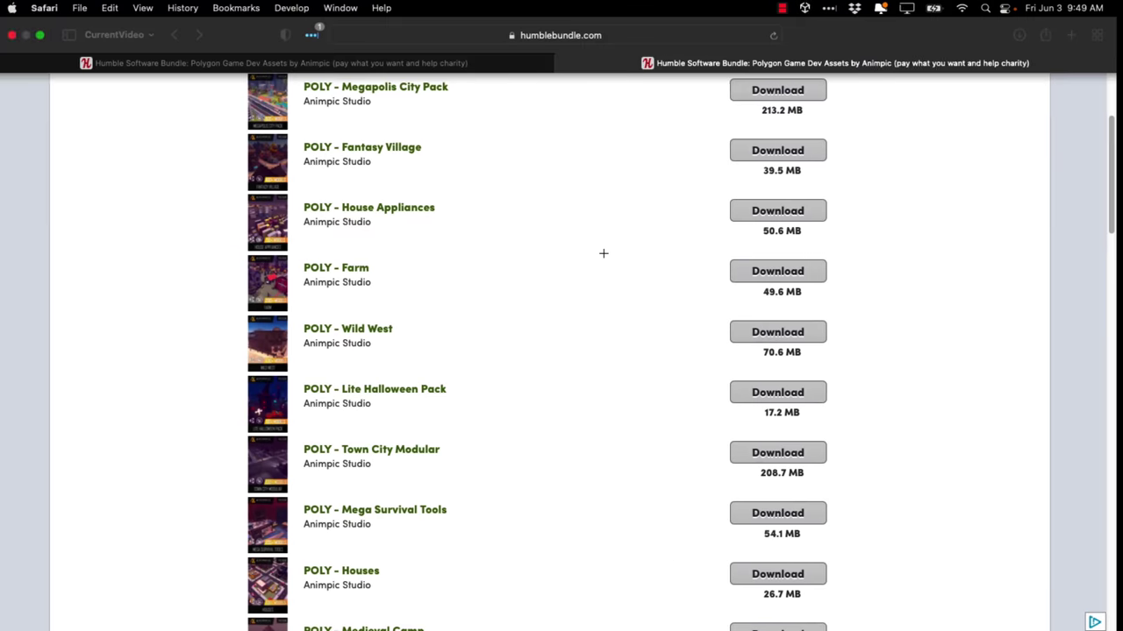
pyautogui.press('super+bracketleft')
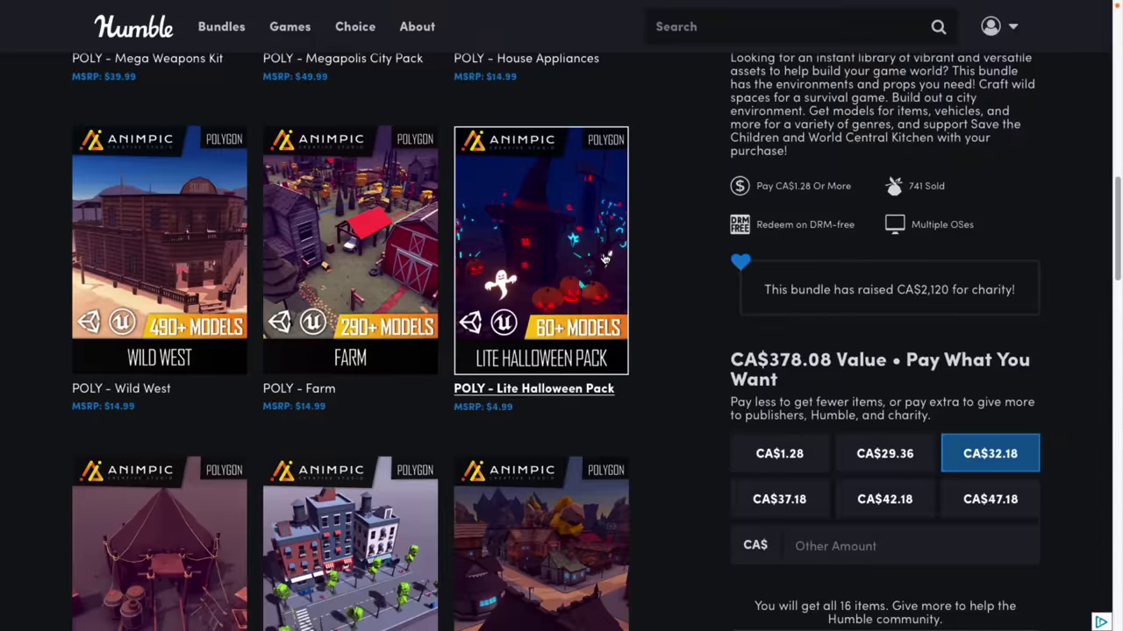
pyautogui.scroll(5, 603, 258)
pyautogui.scroll(4, 603, 258)
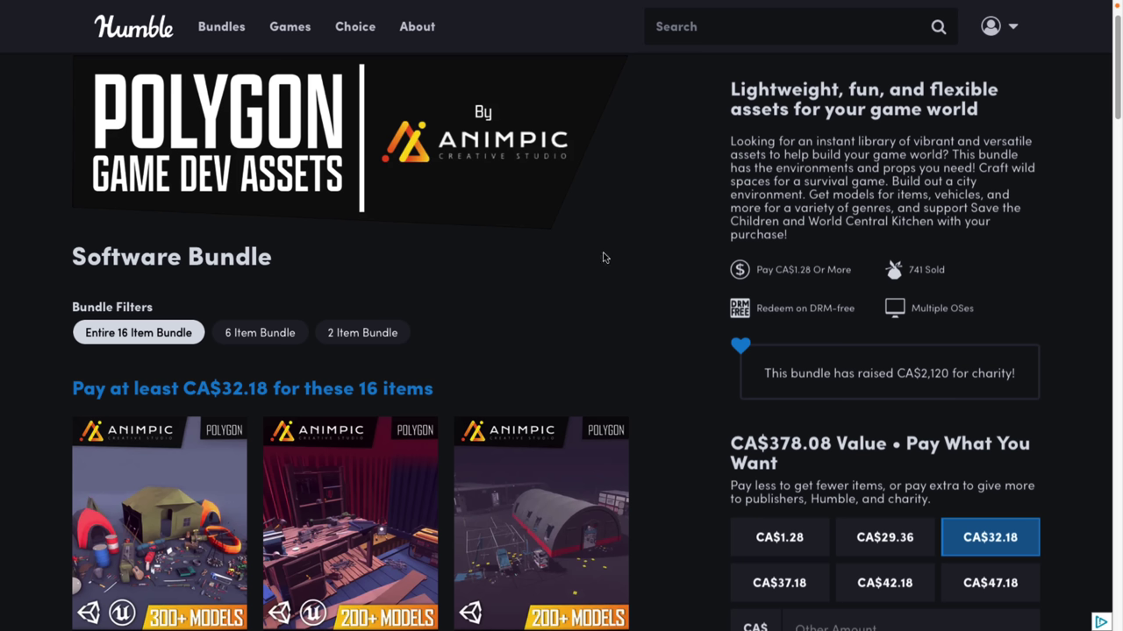